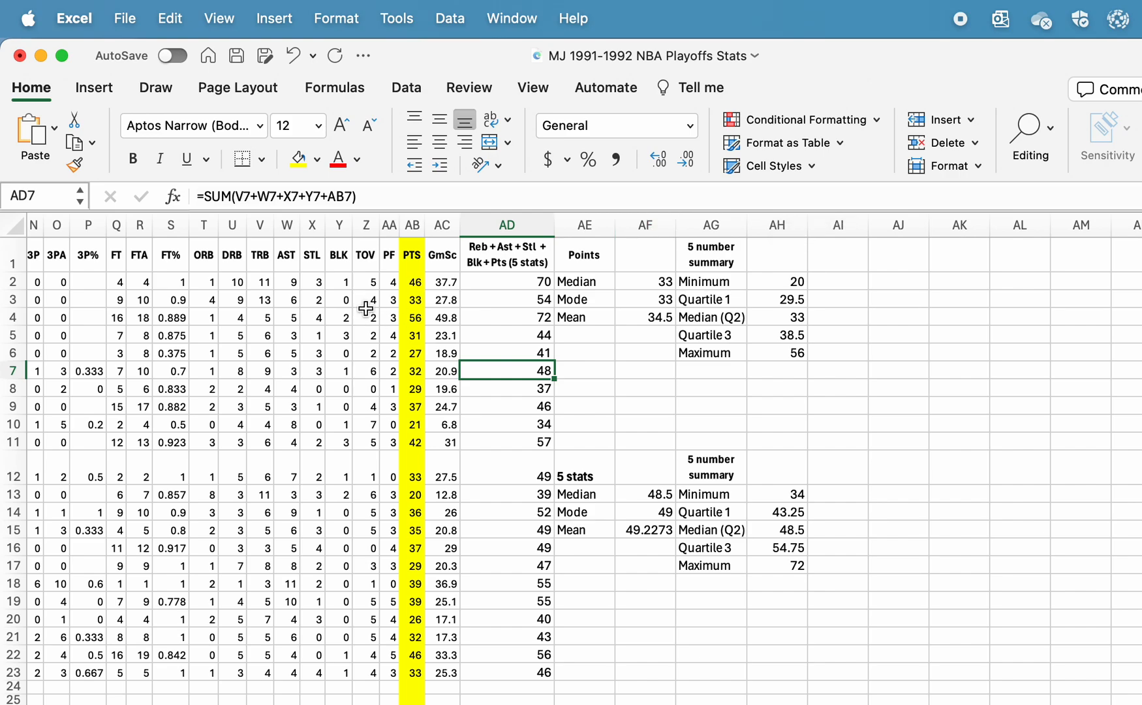
{"action": "left_click", "coordinate": [116, 92]}
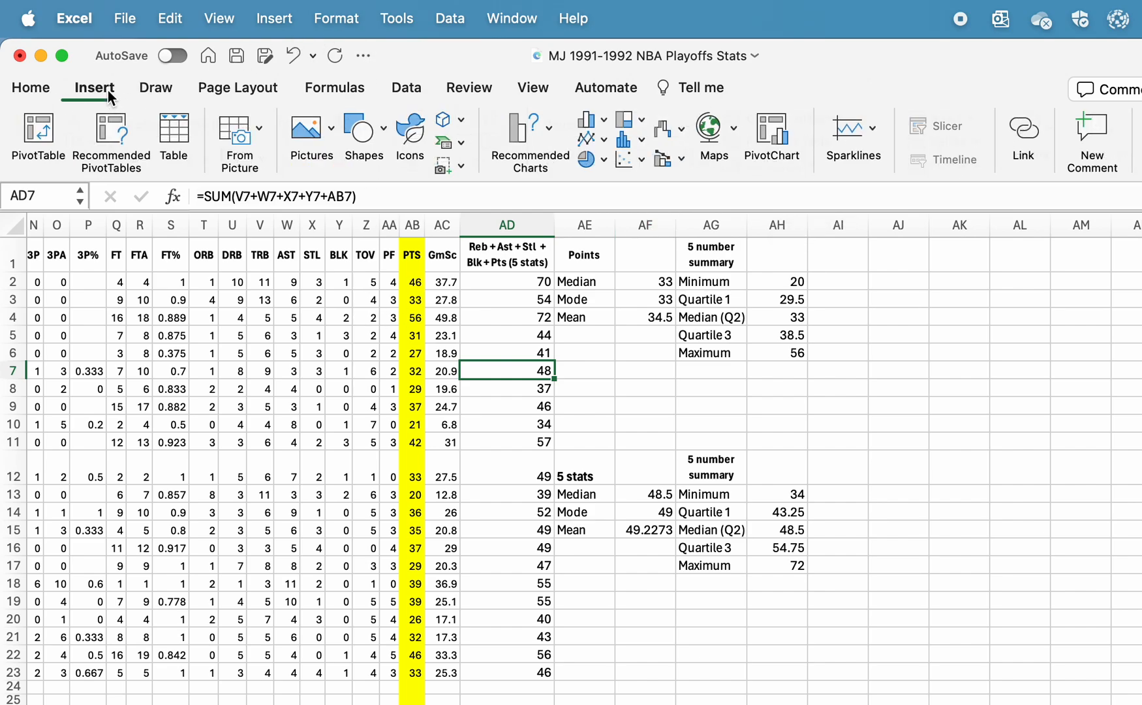
{"action": "left_click", "coordinate": [606, 161]}
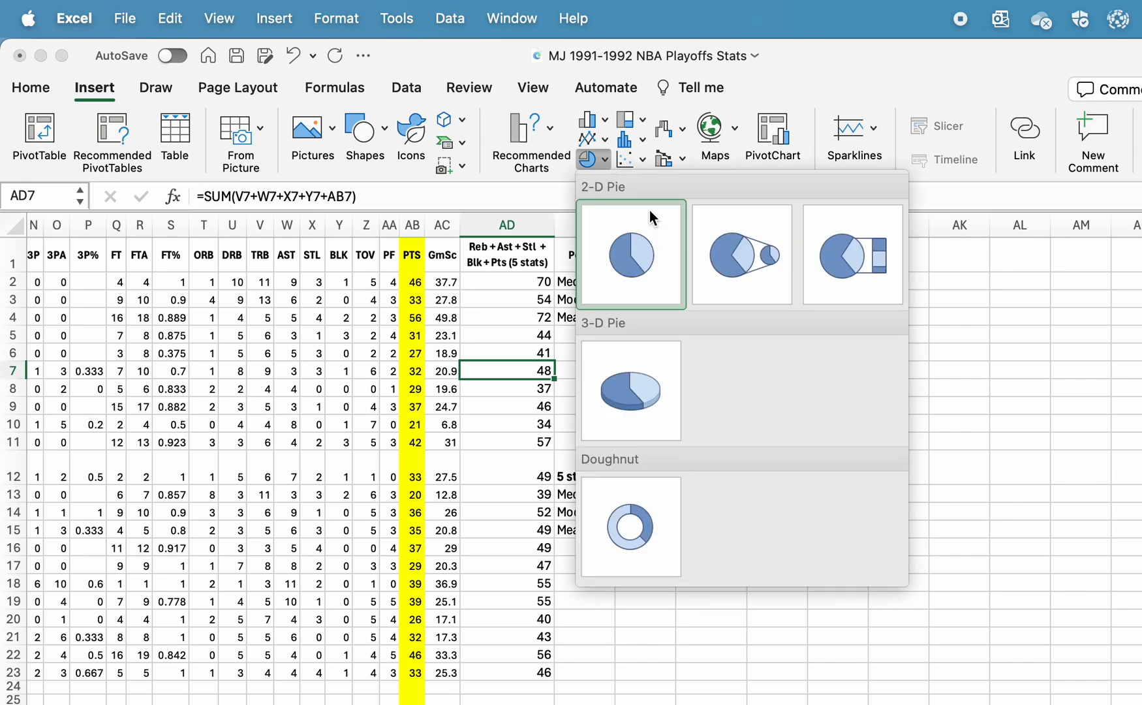
{"action": "left_click", "coordinate": [464, 46]}
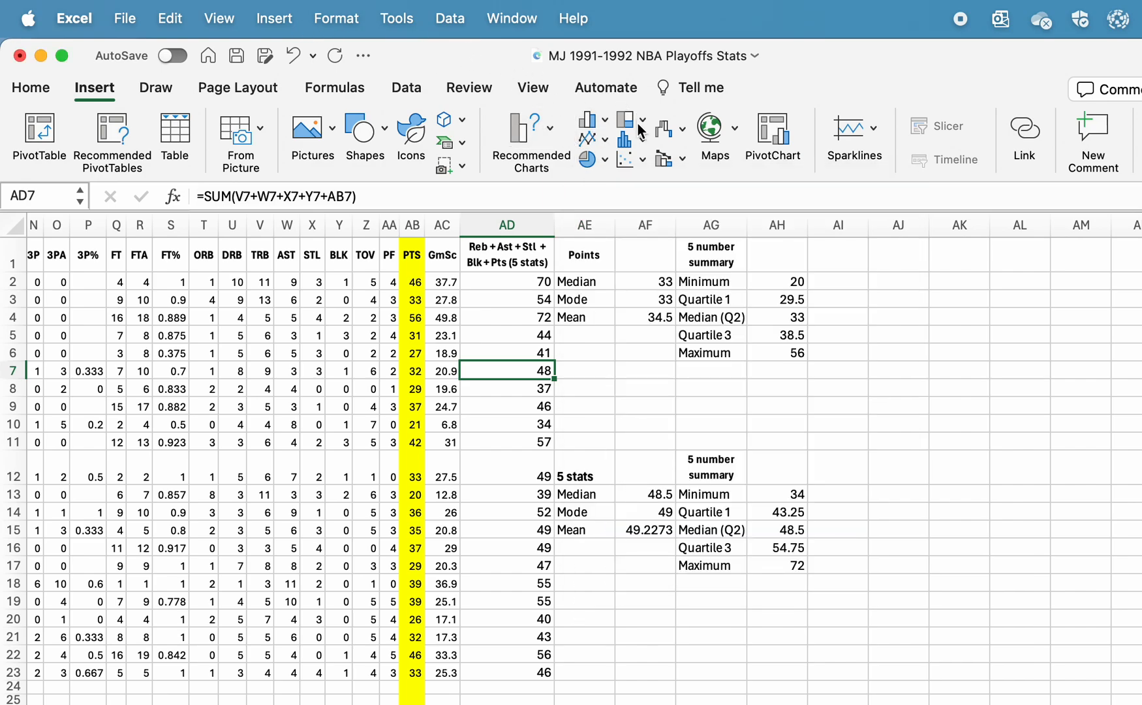
{"action": "left_click", "coordinate": [282, 18]}
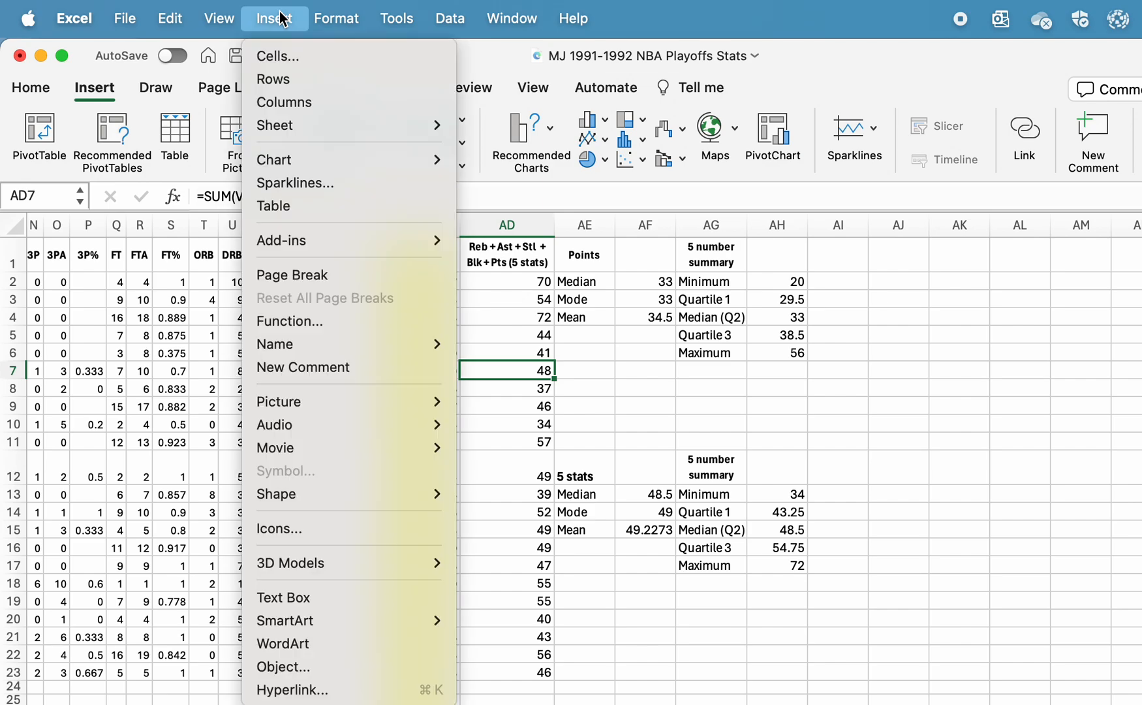
{"action": "mouse_move", "coordinate": [323, 167]}
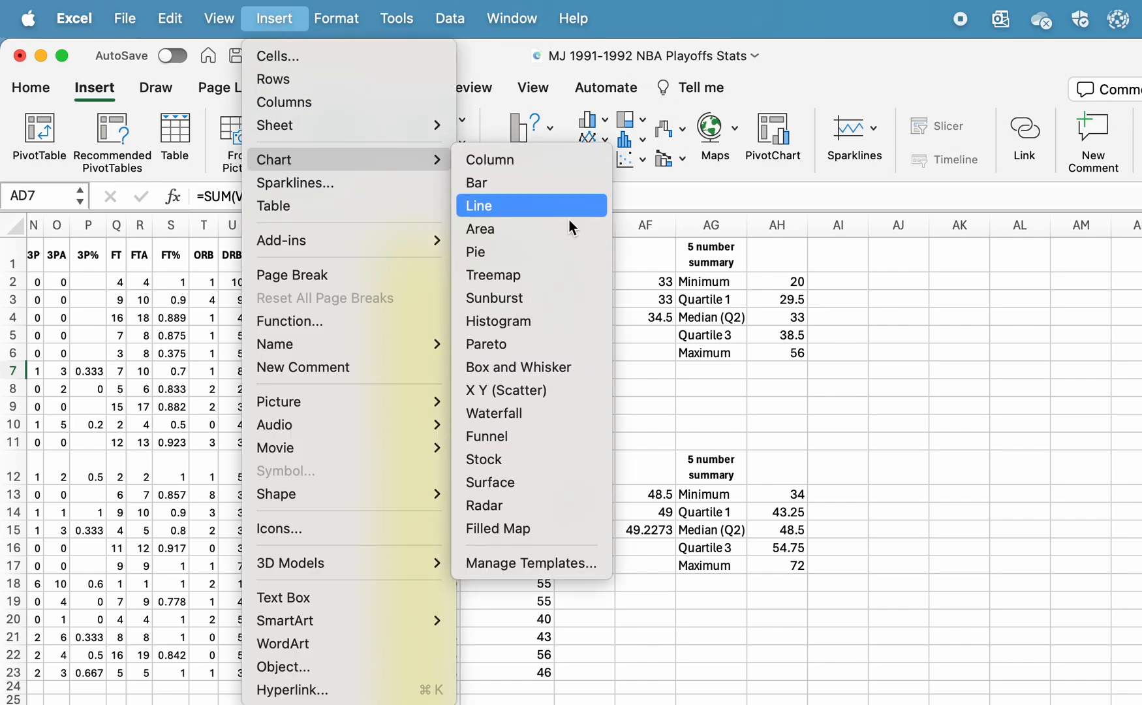
{"action": "left_click", "coordinate": [770, 440]}
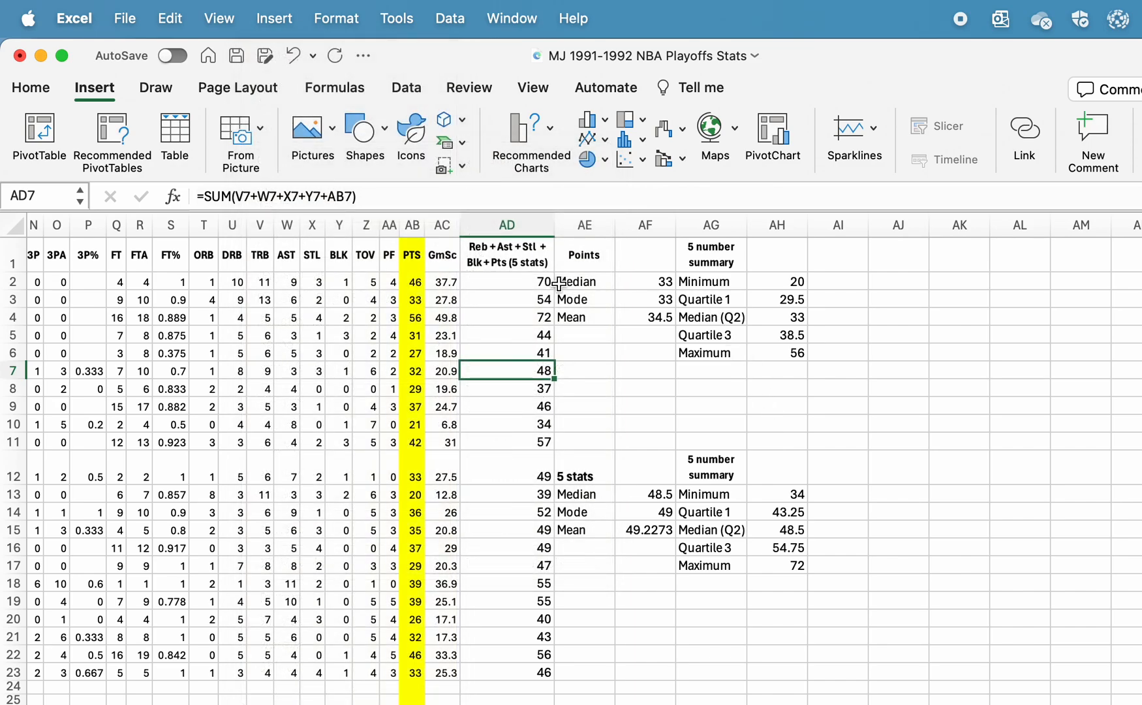
Try out a 2-D pie chart of the raw PTS values in AB2:AB23 and remove it
{"action": "left_click", "coordinate": [424, 282]}
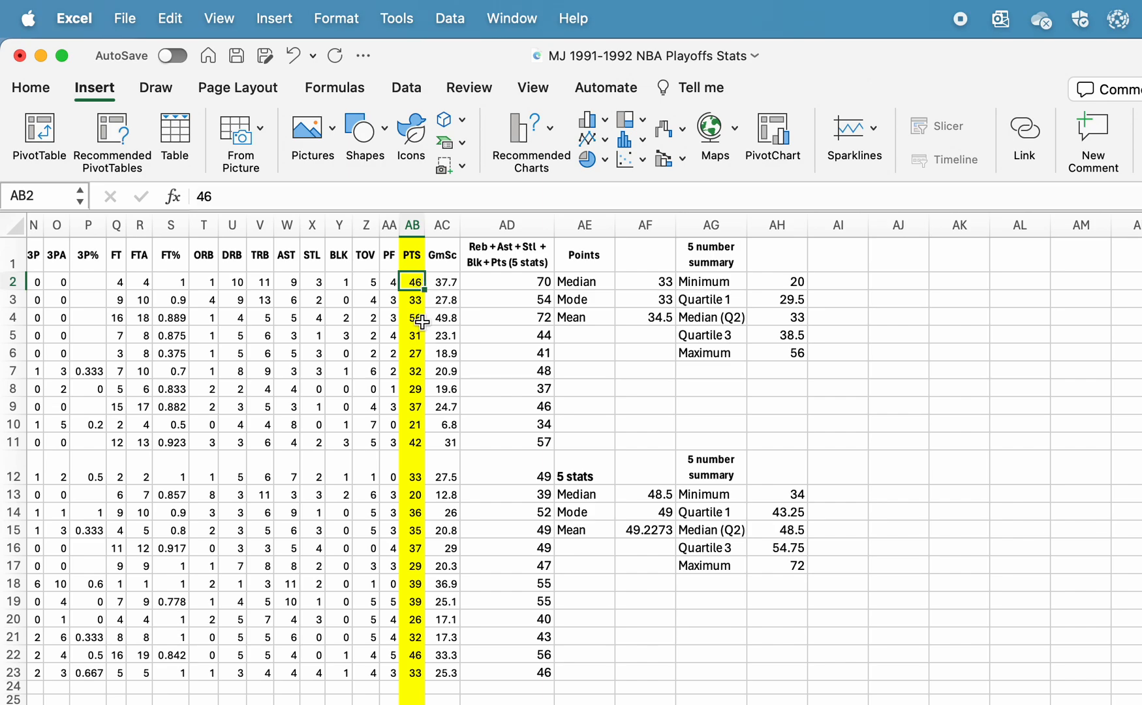
{"action": "left_click", "coordinate": [414, 673], "text": "shift"}
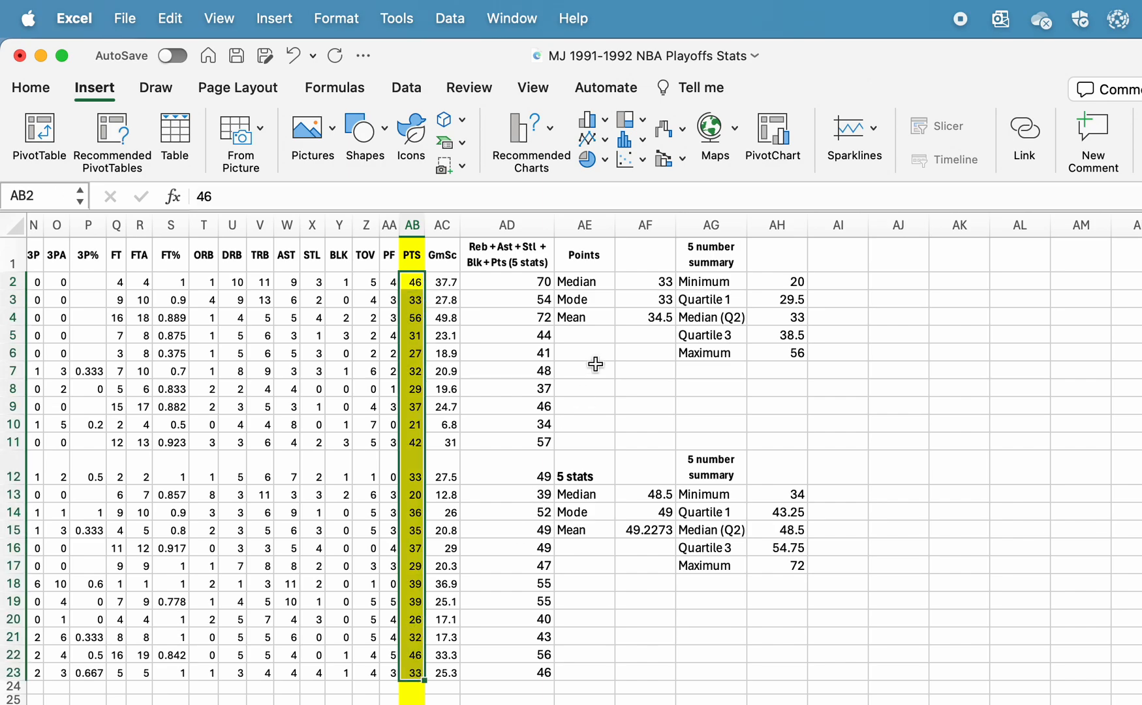
{"action": "left_click", "coordinate": [604, 159]}
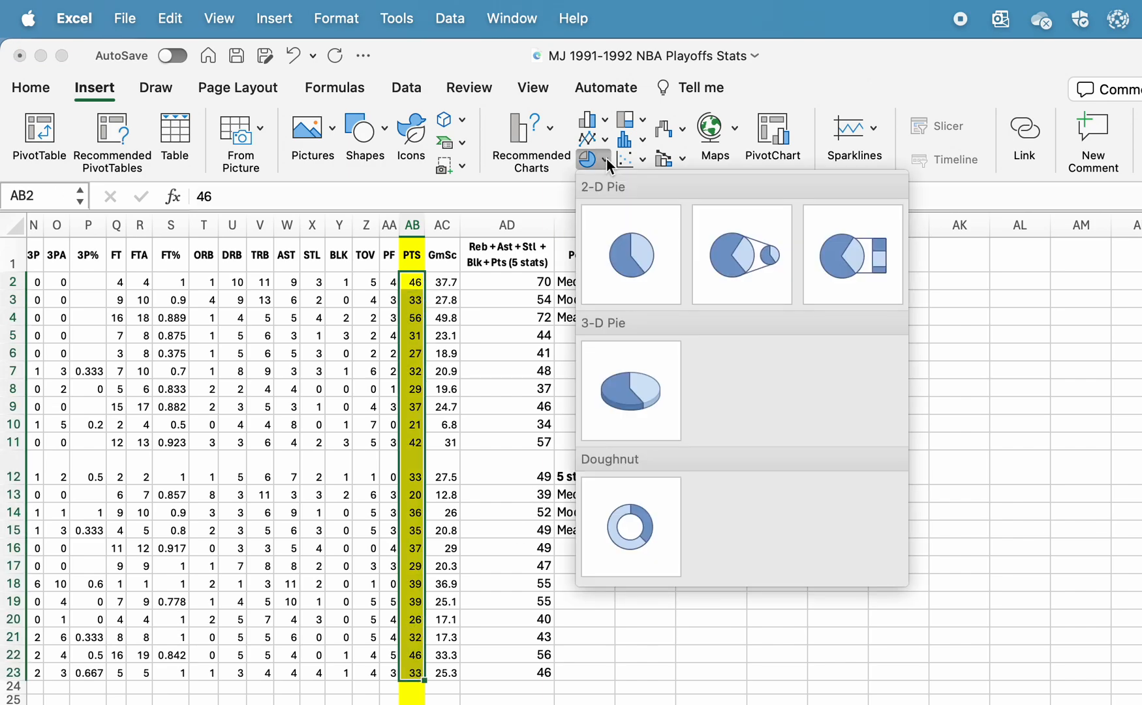
{"action": "left_click", "coordinate": [639, 261]}
{"action": "left_click_drag", "start_coordinate": [735, 463], "coordinate": [721, 384]}
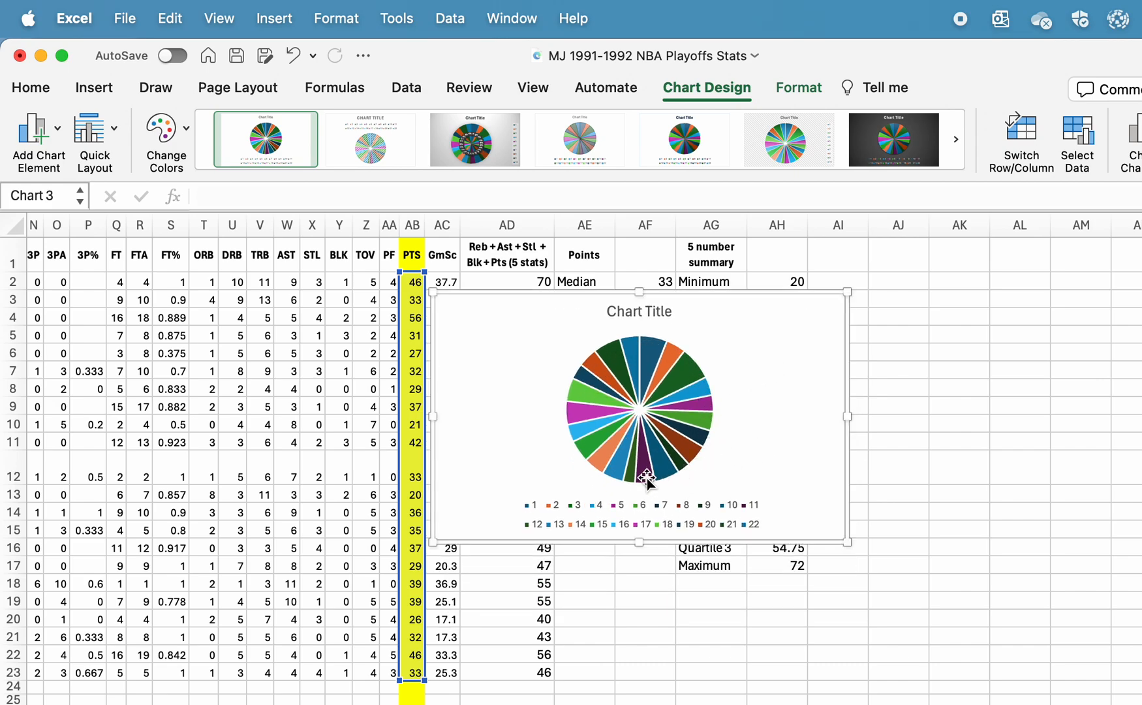
{"action": "mouse_move", "coordinate": [654, 342]}
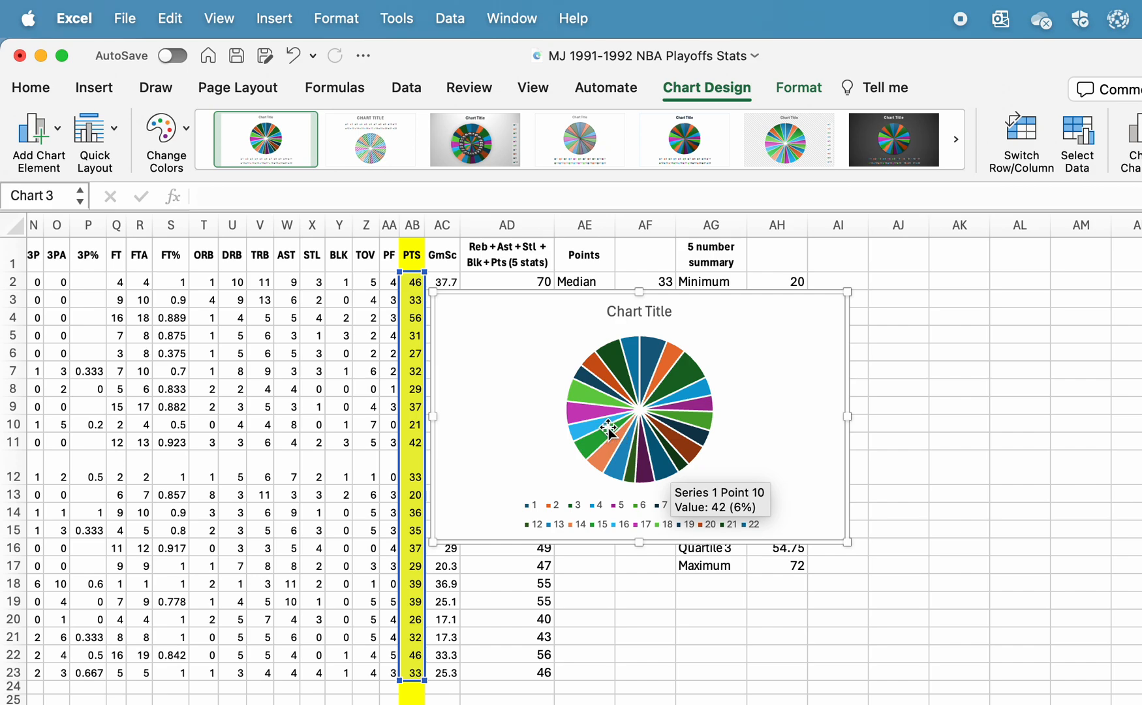
{"action": "mouse_move", "coordinate": [586, 395]}
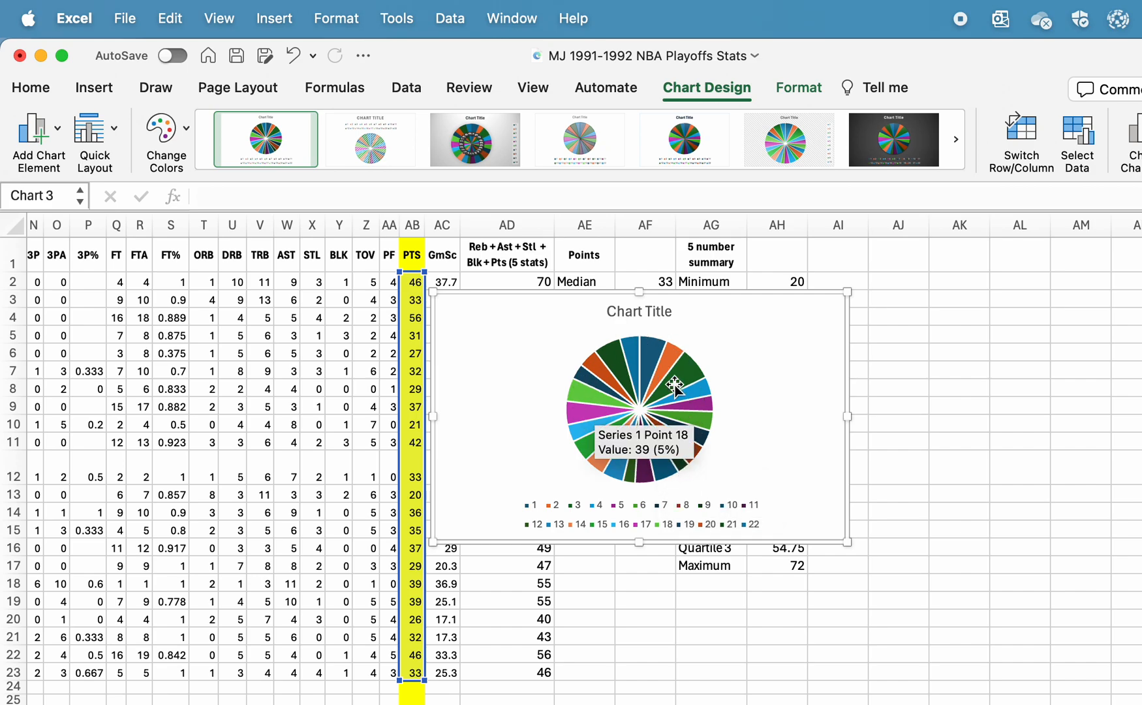
{"action": "key", "text": "Delete"}
{"action": "left_click", "coordinate": [919, 368]}
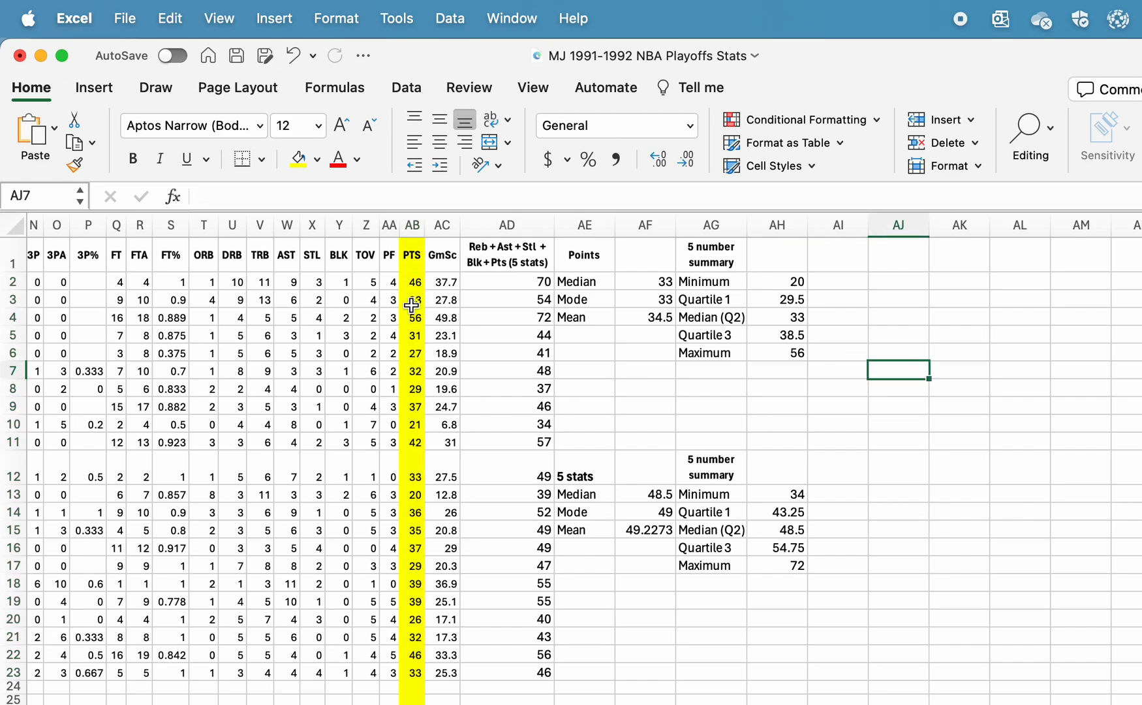
Enter the heading "Points in a game" in AJ1 and the first range "0-4" in AJ2
{"action": "left_click", "coordinate": [875, 266]}
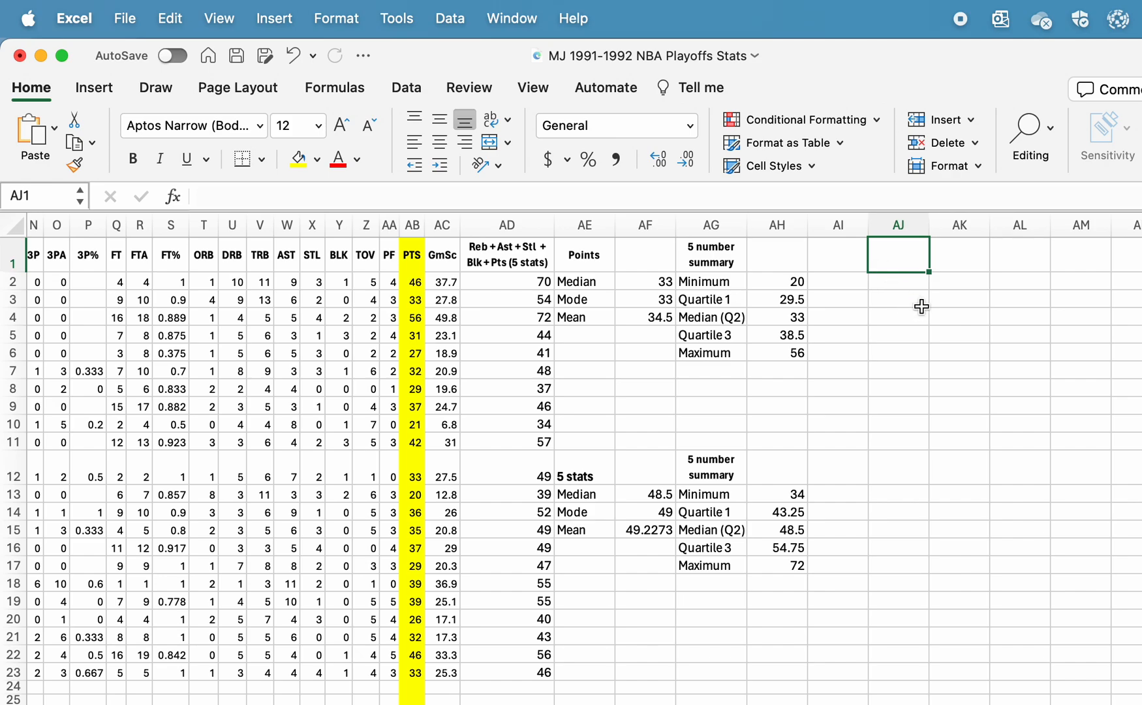
{"action": "type", "text": "Poin"}
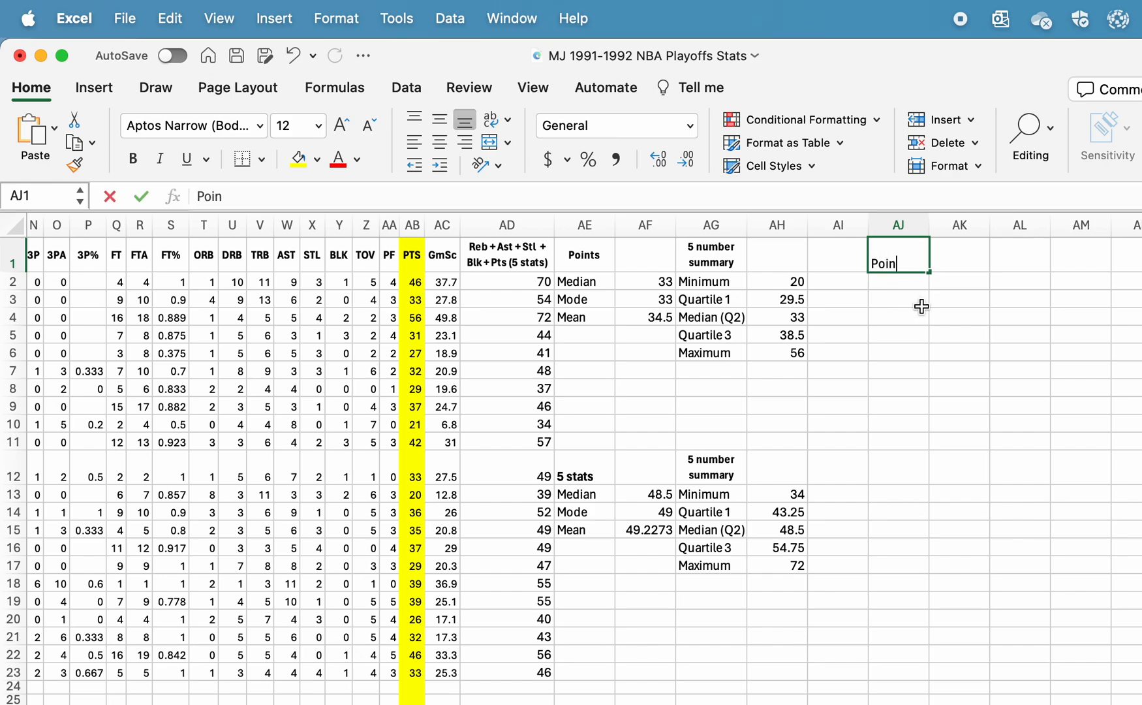
{"action": "type", "text": "ts in a game"}
{"action": "key", "text": "Return"}
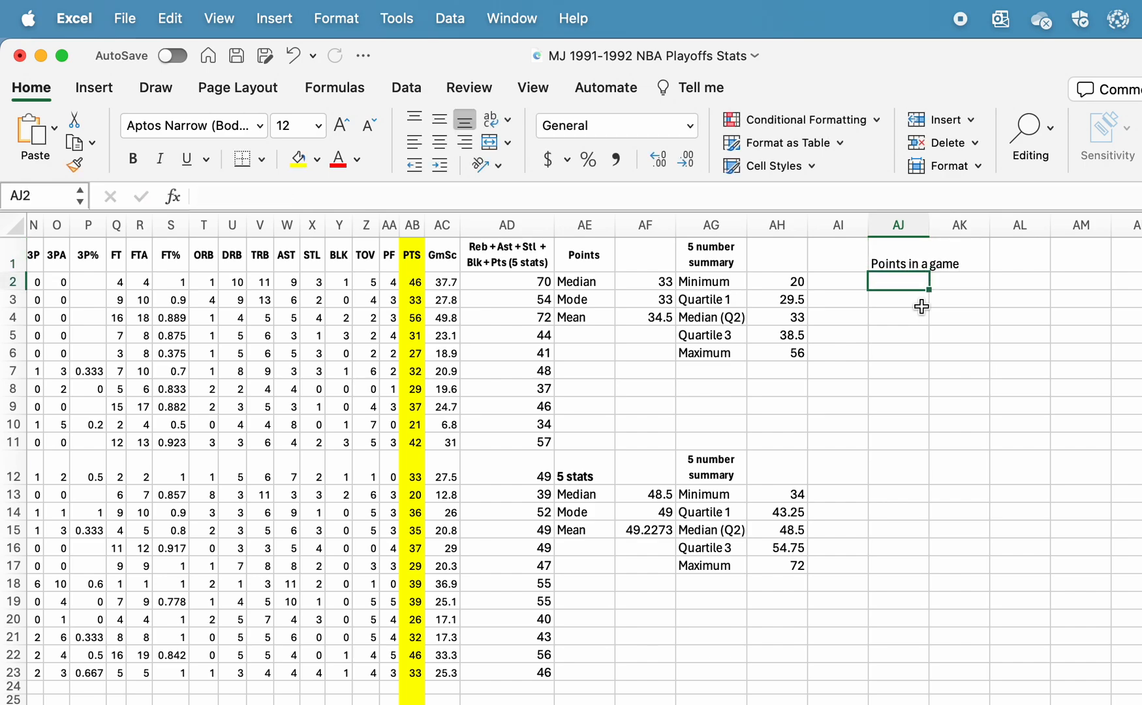
{"action": "type", "text": "0-4"}
{"action": "key", "text": "Return"}
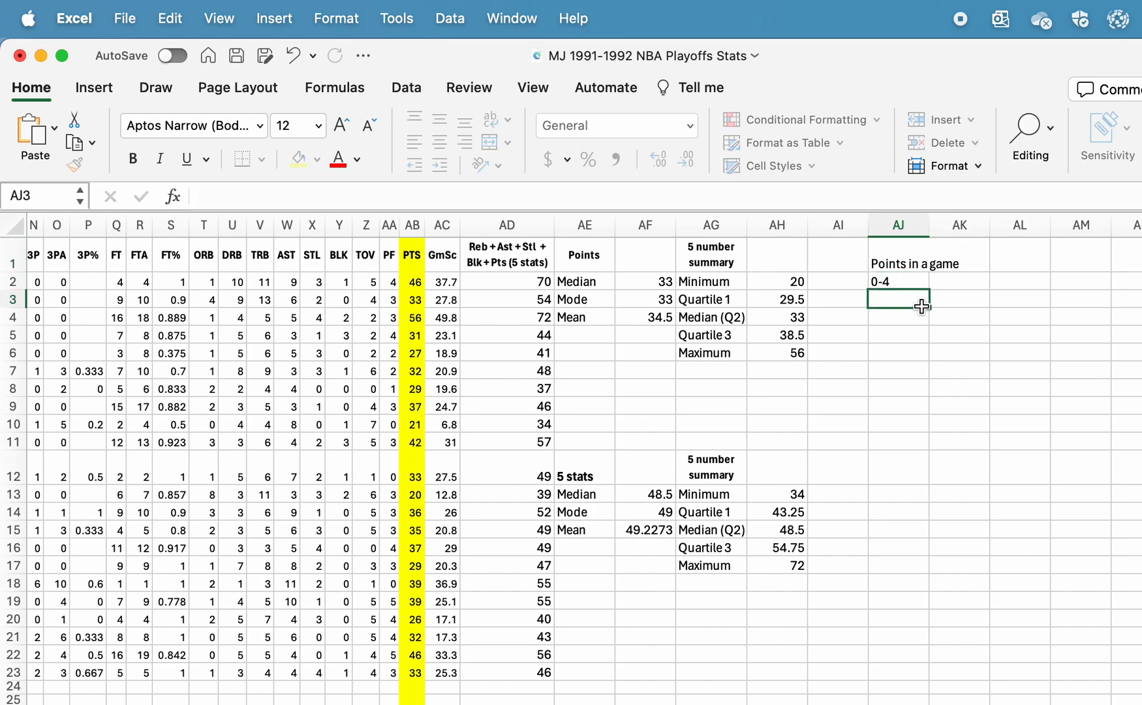
Enter the second points range in AJ3, written as "5 to 9" so it is not a date
{"action": "type", "text": "5-9"}
{"action": "key", "text": "Return"}
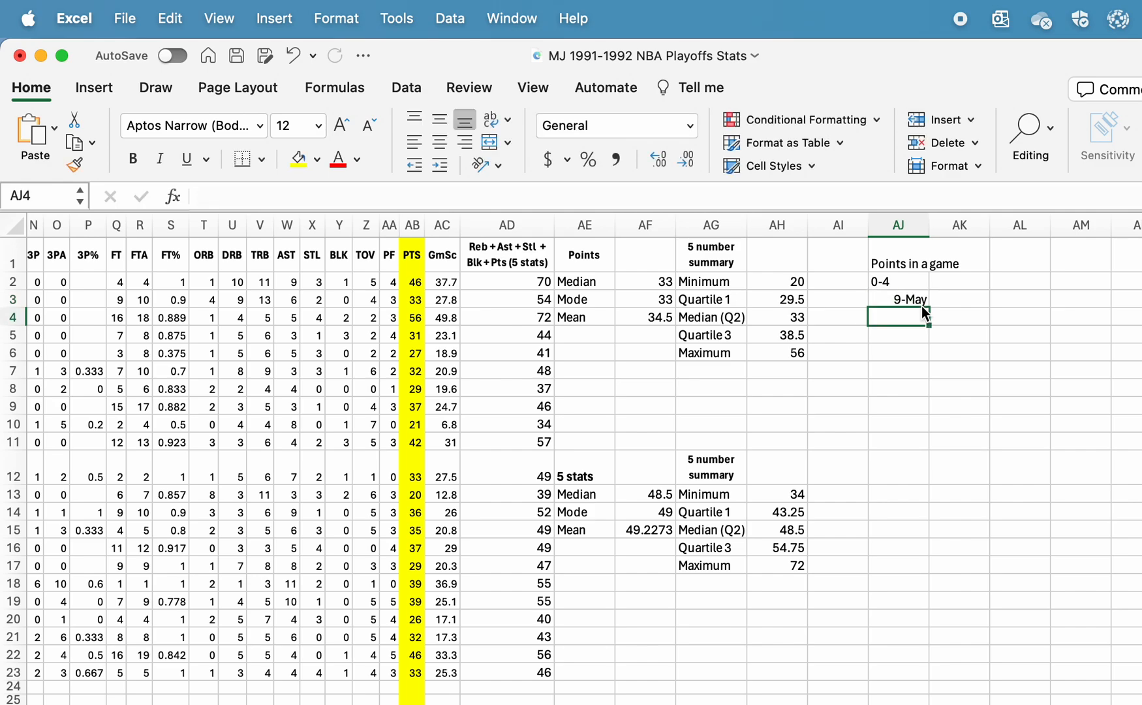
{"action": "left_click", "coordinate": [921, 305]}
{"action": "double_click", "coordinate": [918, 297]}
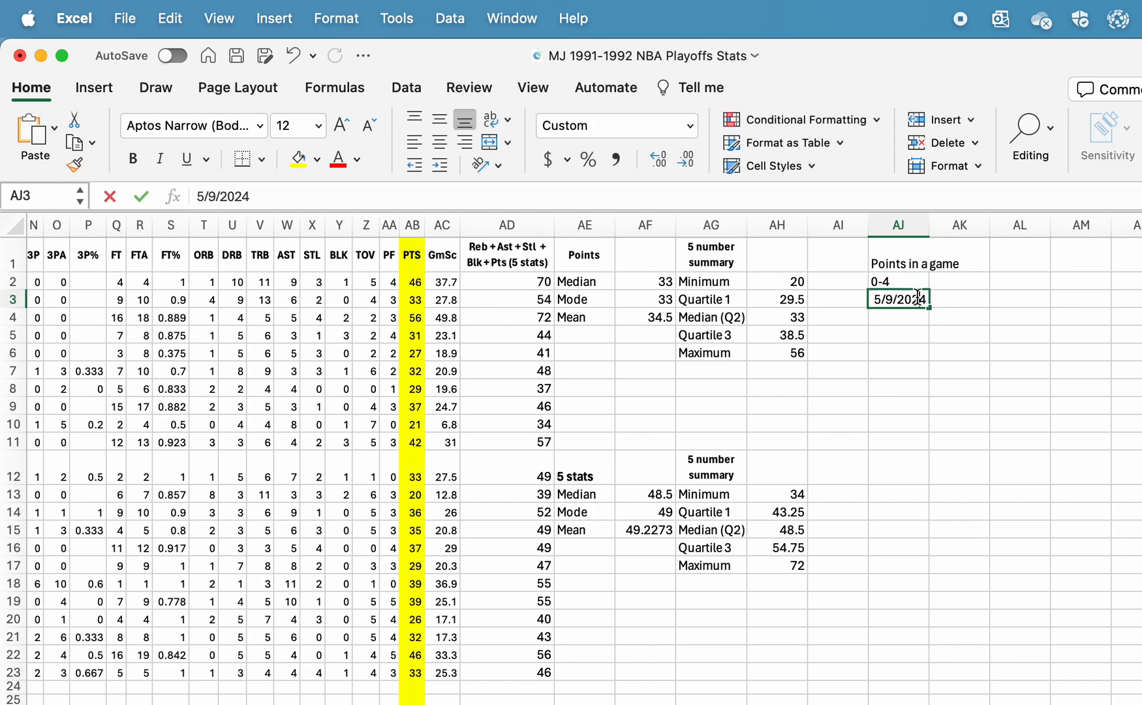
{"action": "key", "text": "BackSpace"}
{"action": "key", "text": "BackSpace"}
{"action": "key", "text": "BackSpace"}
{"action": "key", "text": "BackSpace"}
{"action": "key", "text": "BackSpace"}
{"action": "key", "text": "BackSpace"}
{"action": "type", "text": "5 to 9"}
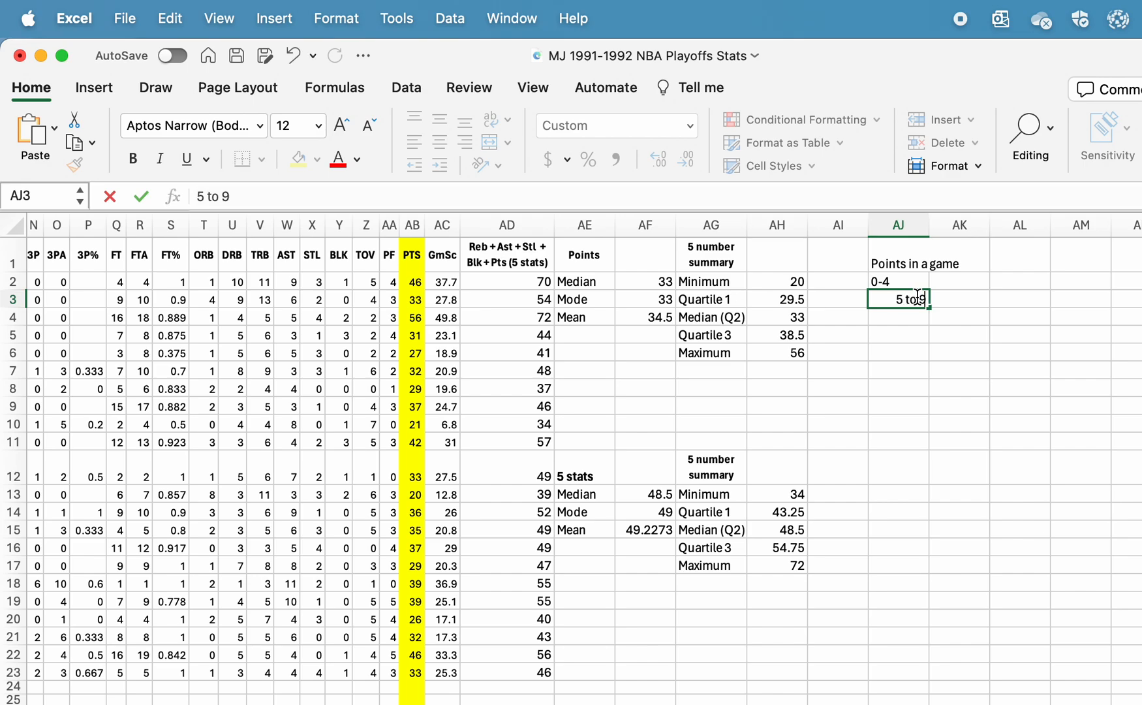
{"action": "key", "text": "Return"}
Enter the ranges "10 to 14", "15 to 19", "20 to 24", "25 to 29" and "30 to 34" in AJ4 through AJ8
{"action": "type", "text": "10"}
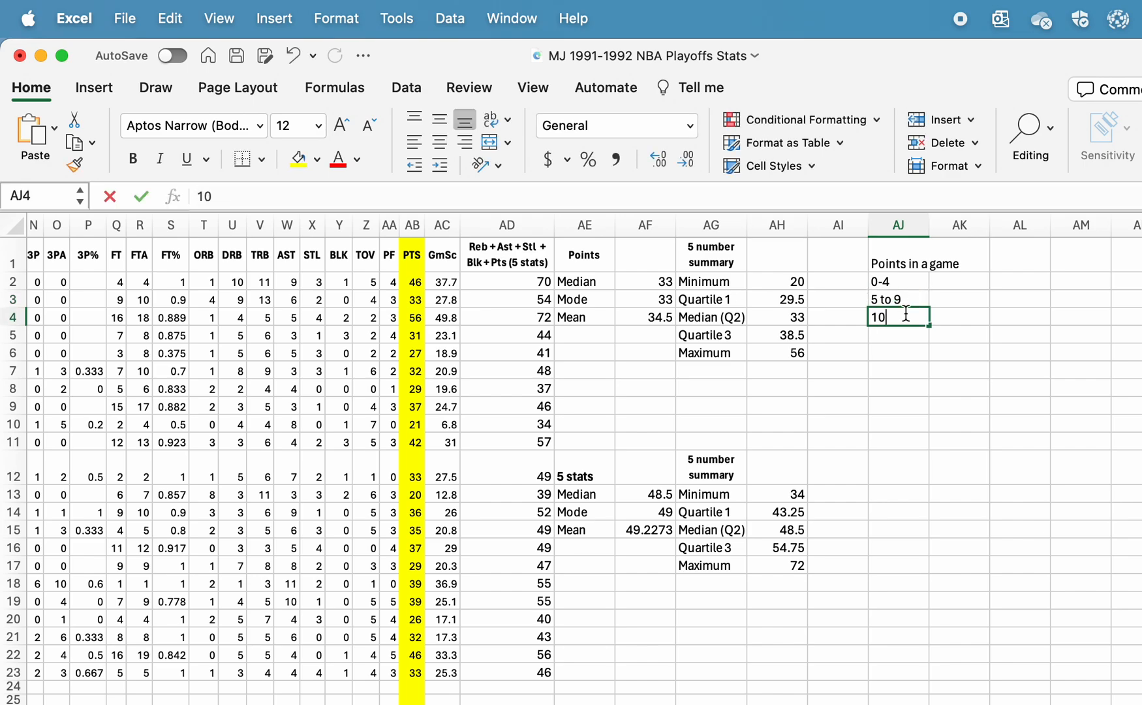
{"action": "type", "text": " to 14"}
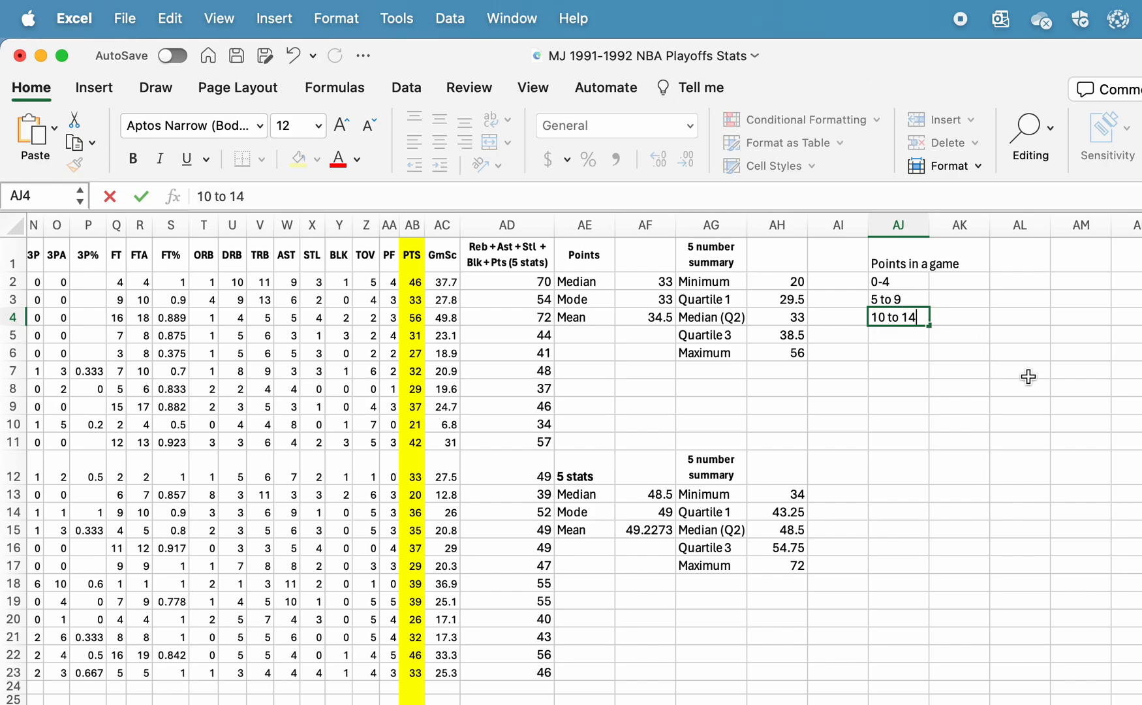
{"action": "key", "text": "Return"}
{"action": "type", "text": "15 to 19"}
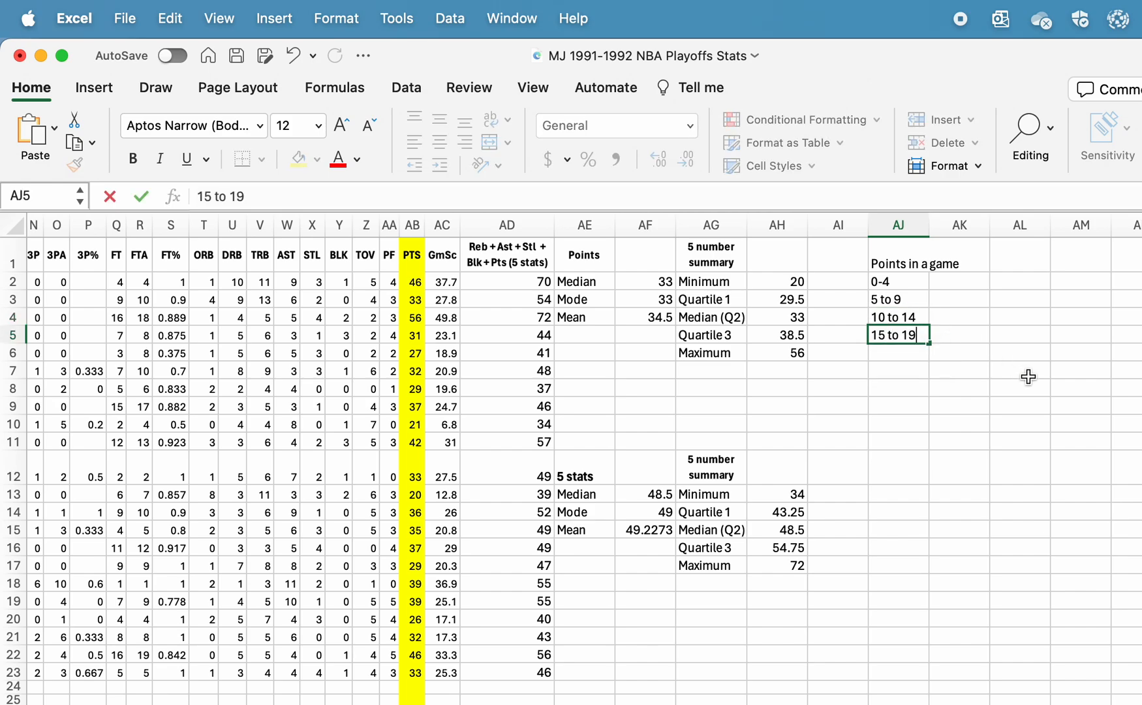
{"action": "key", "text": "Return"}
{"action": "type", "text": "20 to 24"}
{"action": "key", "text": "Return"}
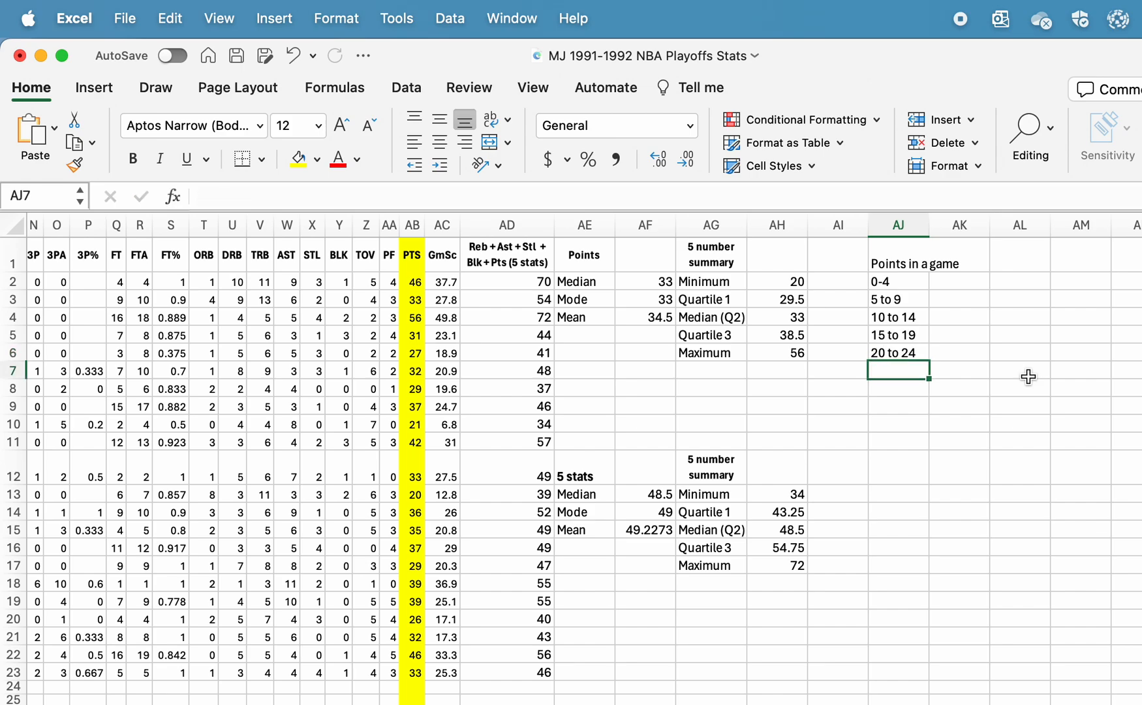
{"action": "type", "text": "25 to 29"}
{"action": "key", "text": "Return"}
{"action": "type", "text": "30 to 34"}
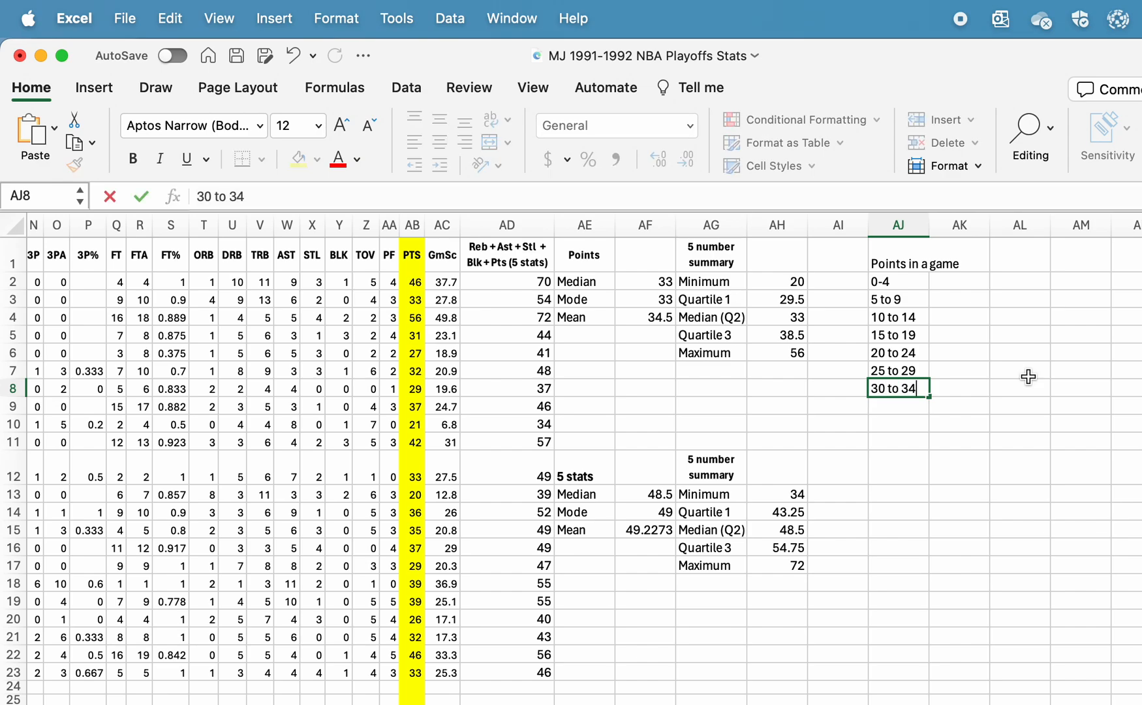
{"action": "key", "text": "Return"}
Enter the range "35 to 39" in AJ9
{"action": "type", "text": "34 to"}
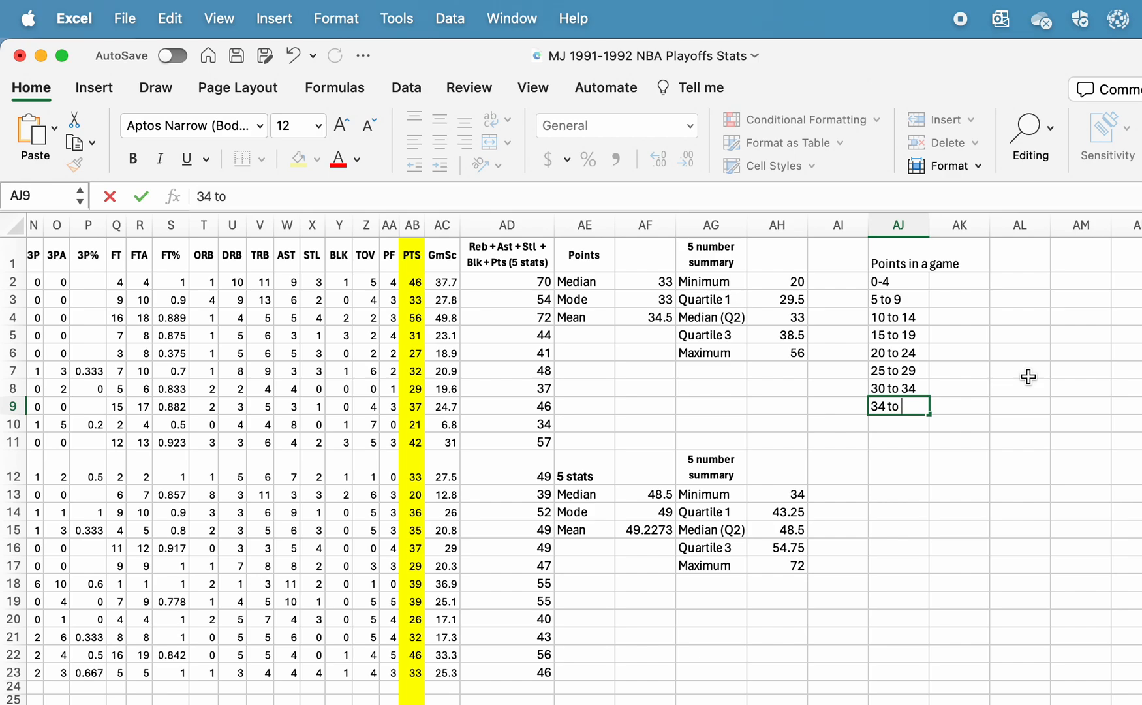
{"action": "key", "text": "Left"}
{"action": "key", "text": "Left"}
{"action": "key", "text": "Right"}
{"action": "key", "text": "Right"}
{"action": "double_click", "coordinate": [887, 406]}
{"action": "key", "text": "Right"}
{"action": "type", "text": "to "}
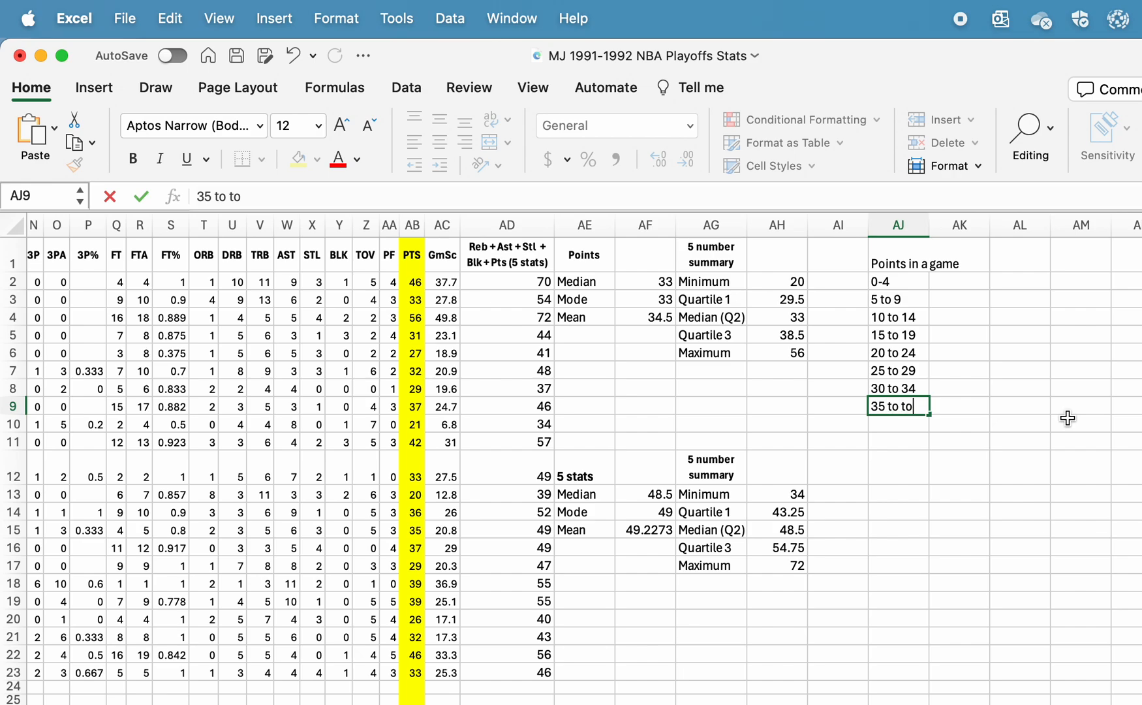
{"action": "key", "text": "BackSpace"}
{"action": "key", "text": "BackSpace"}
{"action": "key", "text": "BackSpace"}
{"action": "type", "text": "39"}
{"action": "key", "text": "Return"}
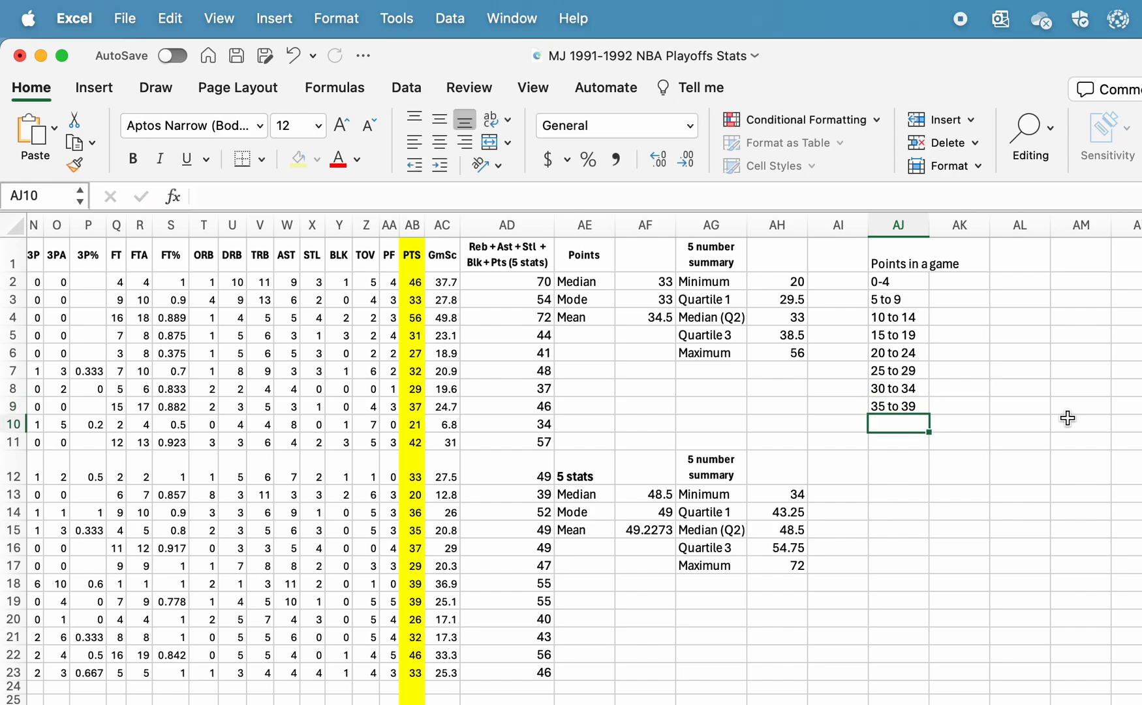
Enter the ranges "40 to 44" in AJ10 and "45 to 49" in AJ11
{"action": "type", "text": "30"}
{"action": "key", "text": "BackSpace"}
{"action": "key", "text": "BackSpace"}
{"action": "type", "text": "40 to 44"}
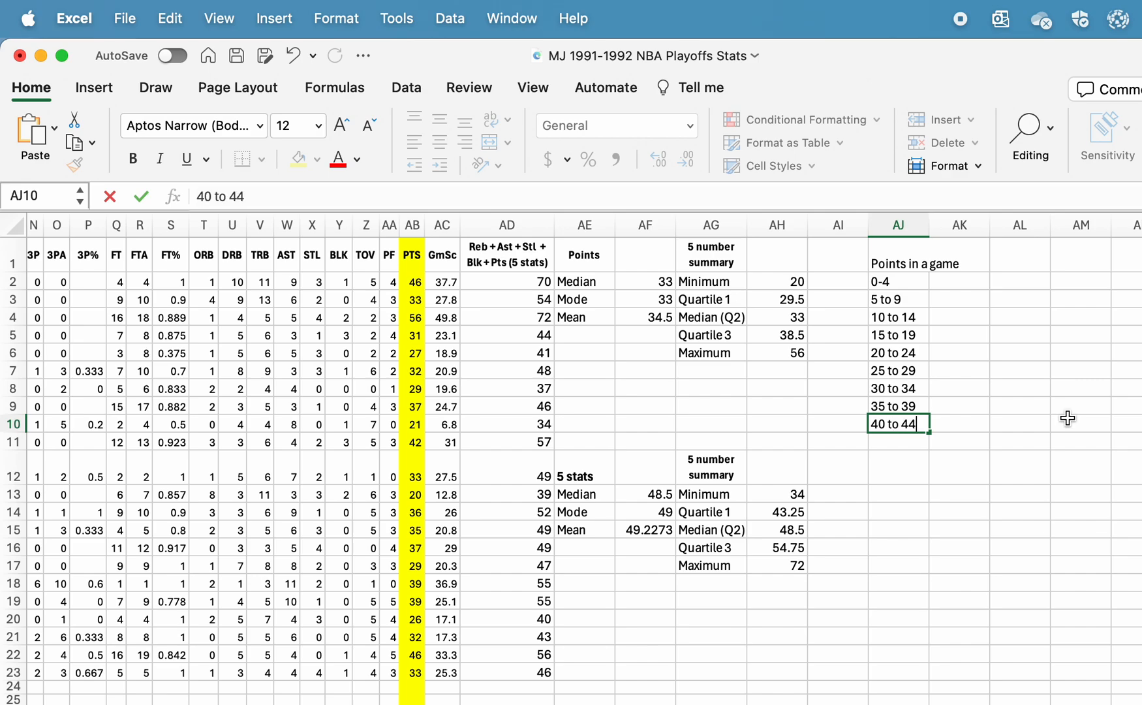
{"action": "key", "text": "Return"}
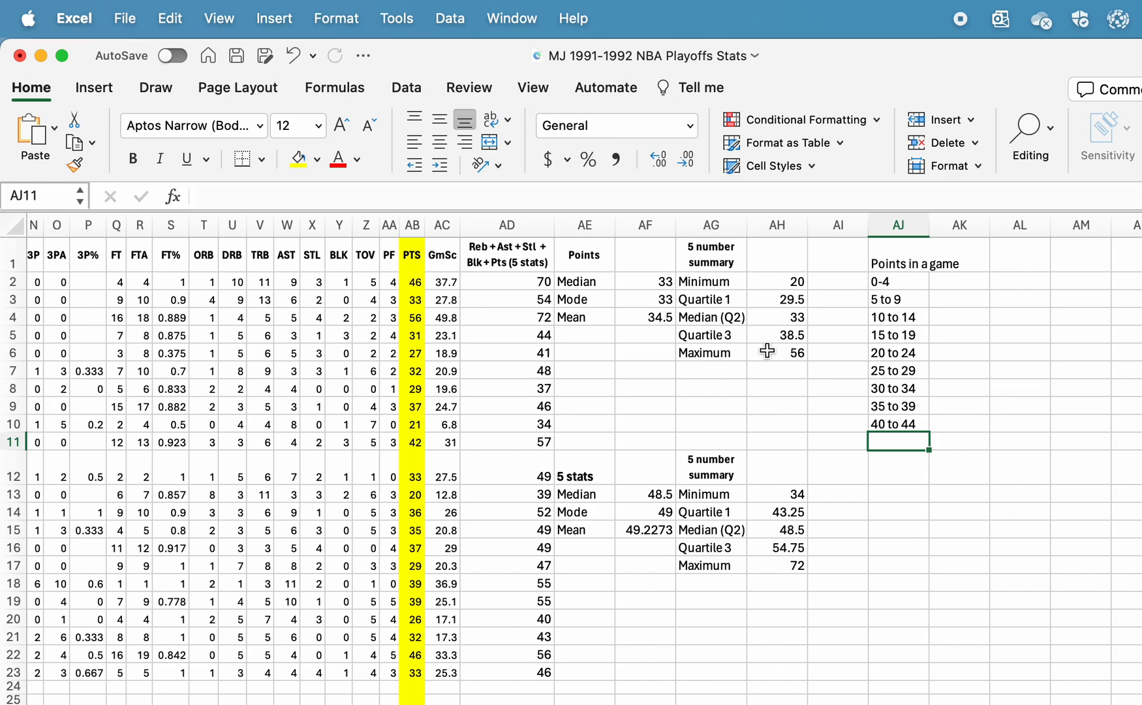
{"action": "type", "text": "4t"}
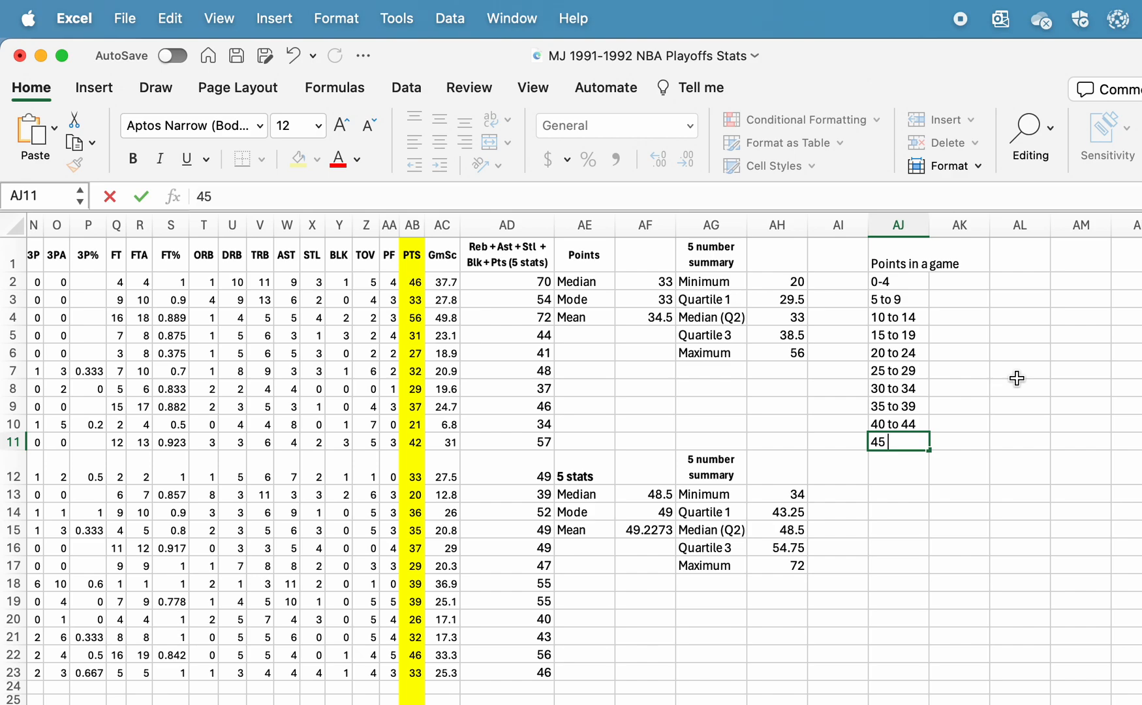
{"action": "key", "text": "Return"}
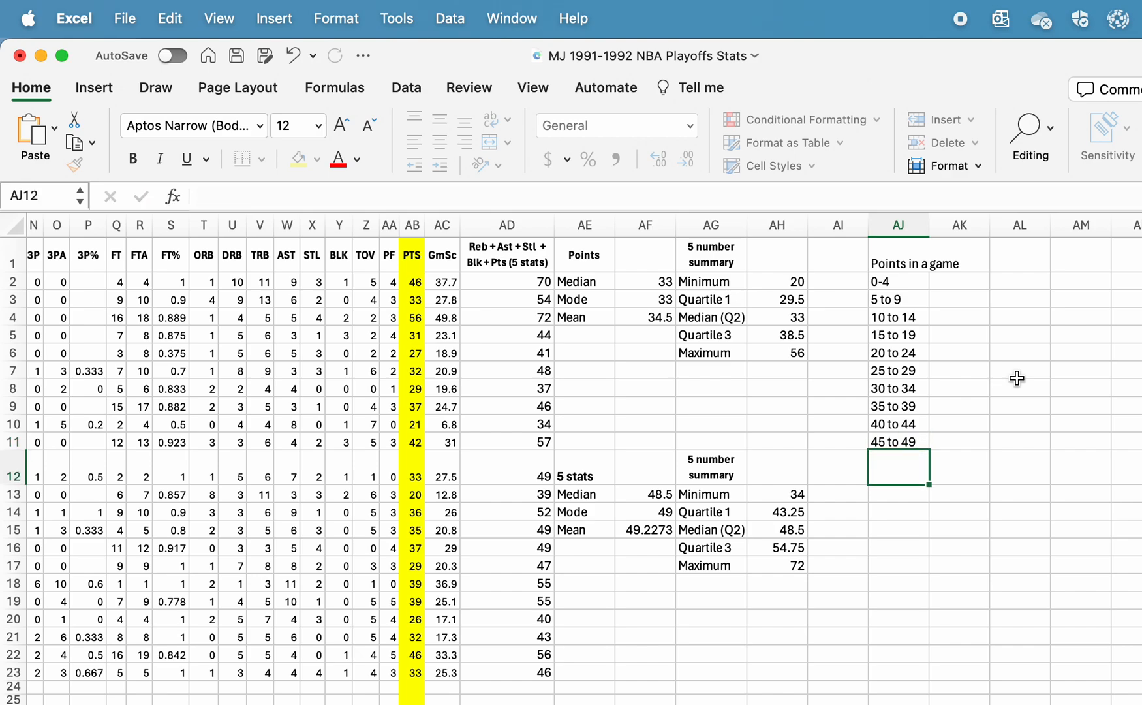
Complete the range list with "50 to 54" in AJ12 and "55 to 59" in AJ13
{"action": "type", "text": "50 to"}
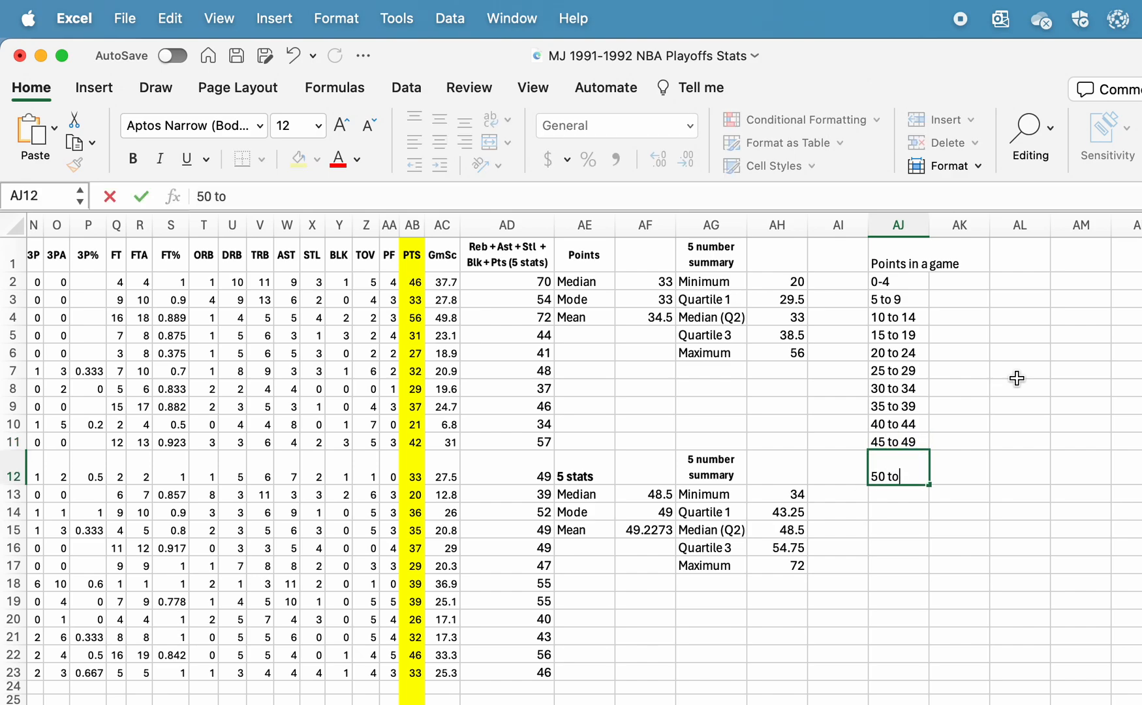
{"action": "type", "text": " 54"}
{"action": "key", "text": "Return"}
{"action": "type", "text": "55 "}
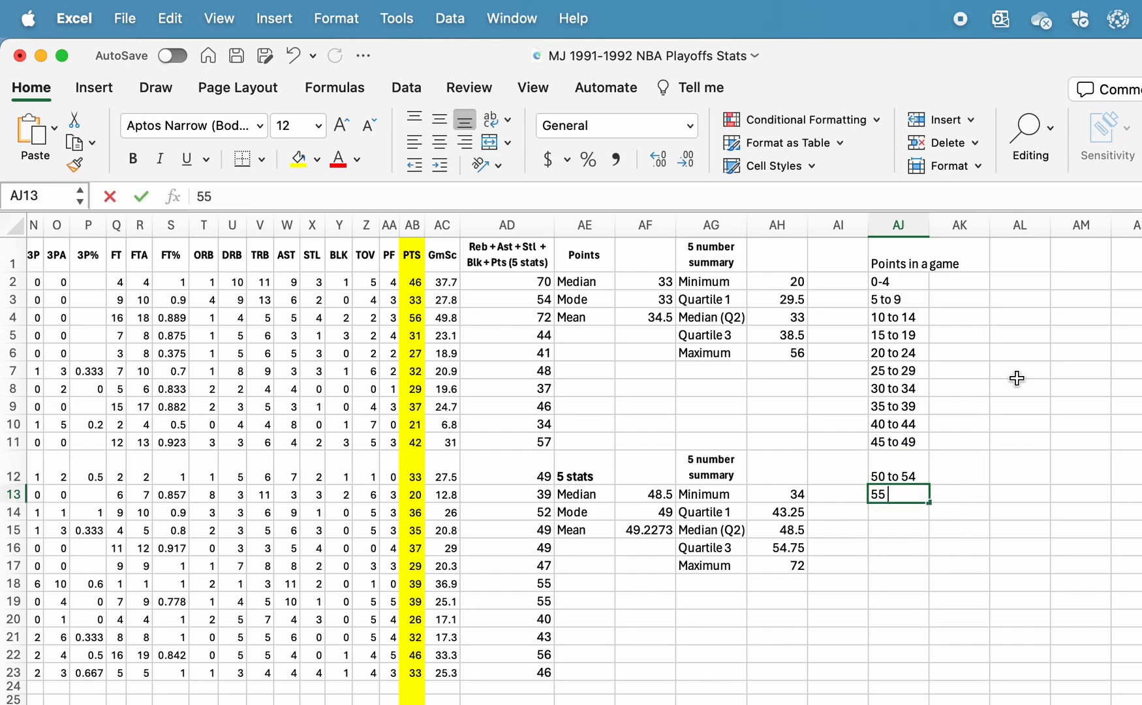
{"action": "type", "text": "to 59"}
{"action": "key", "text": "Return"}
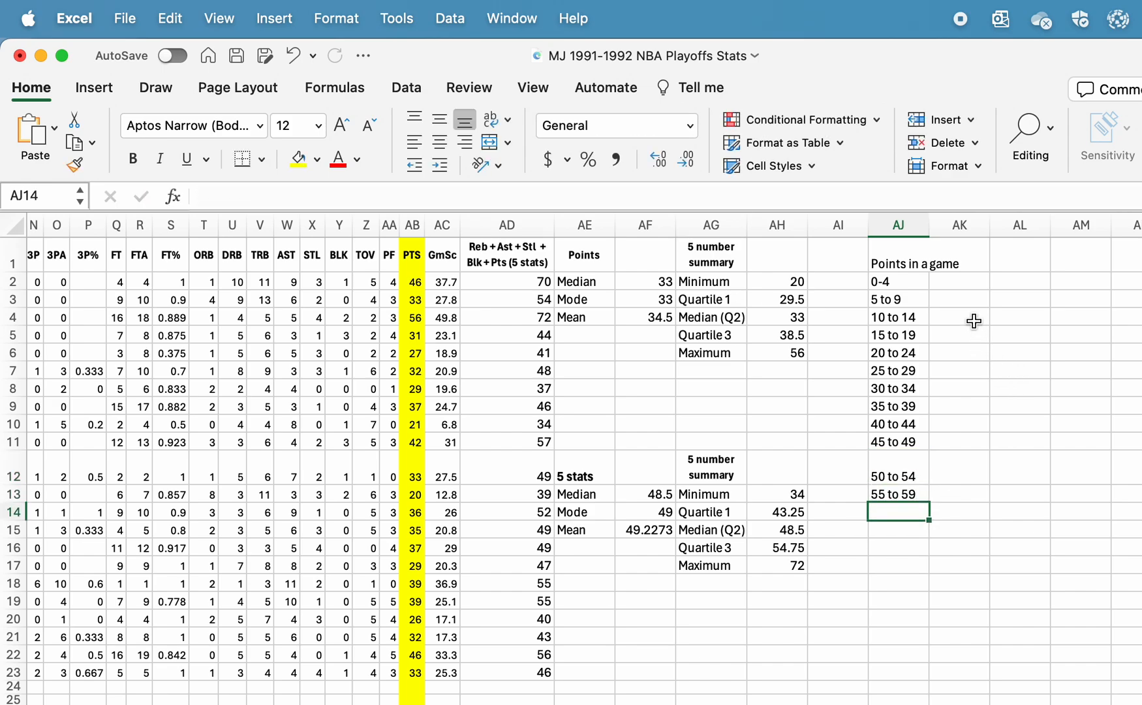
Enter the text COUNTIFS($AB$2:$AB$50,">=0",$AB$2:$AB$50,"<=4") in AK2, without a leading equals sign
{"action": "left_click", "coordinate": [954, 275]}
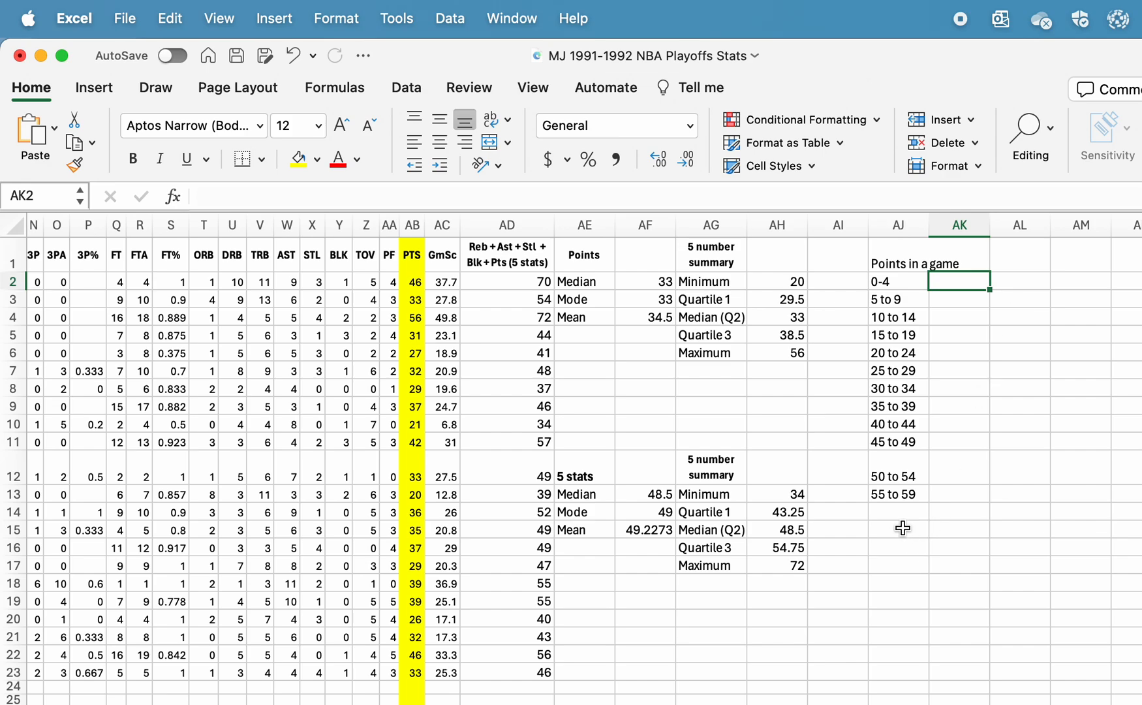
{"action": "double_click", "coordinate": [968, 283]}
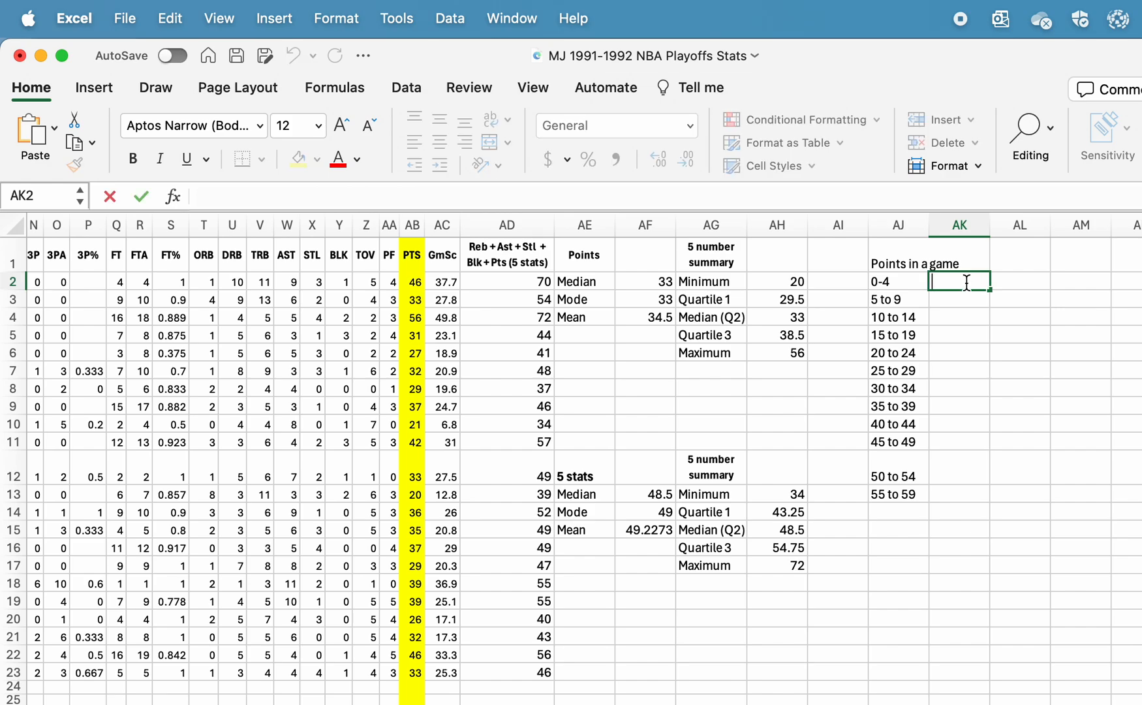
{"action": "type", "text": "COUNTIFS($AB$2:$AB$50,\">=0\",$AB$2:$AB$50,\"<=4\")"}
{"action": "key", "text": "Return"}
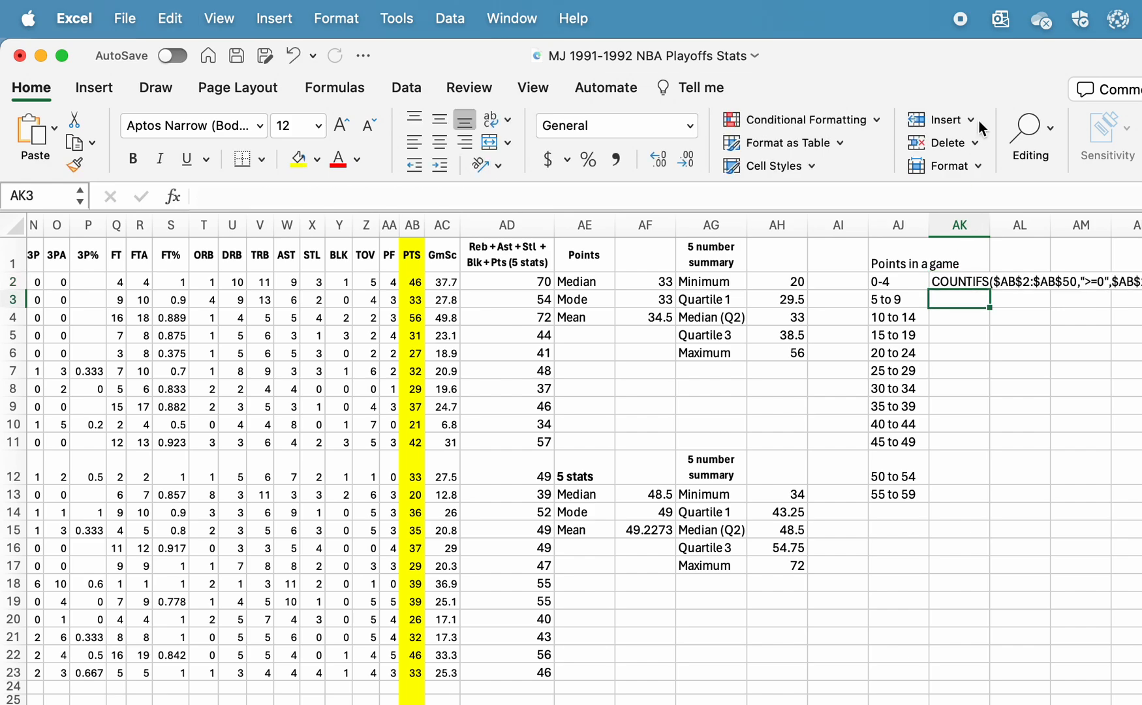
Examine the COUNTIFS expression in AK2 and compare its range with the PTS values in AB2 through AB23
{"action": "mouse_move", "coordinate": [1002, 58]}
{"action": "left_mouse_down"}
{"action": "mouse_move", "coordinate": [877, 54]}
{"action": "mouse_move", "coordinate": [1019, 62]}
{"action": "mouse_move", "coordinate": [999, 58]}
{"action": "left_mouse_up"}
{"action": "scroll", "coordinate": [960, 413], "scroll_direction": "right", "scroll_amount": 3}
{"action": "scroll", "coordinate": [843, 410], "scroll_direction": "right", "scroll_amount": 1}
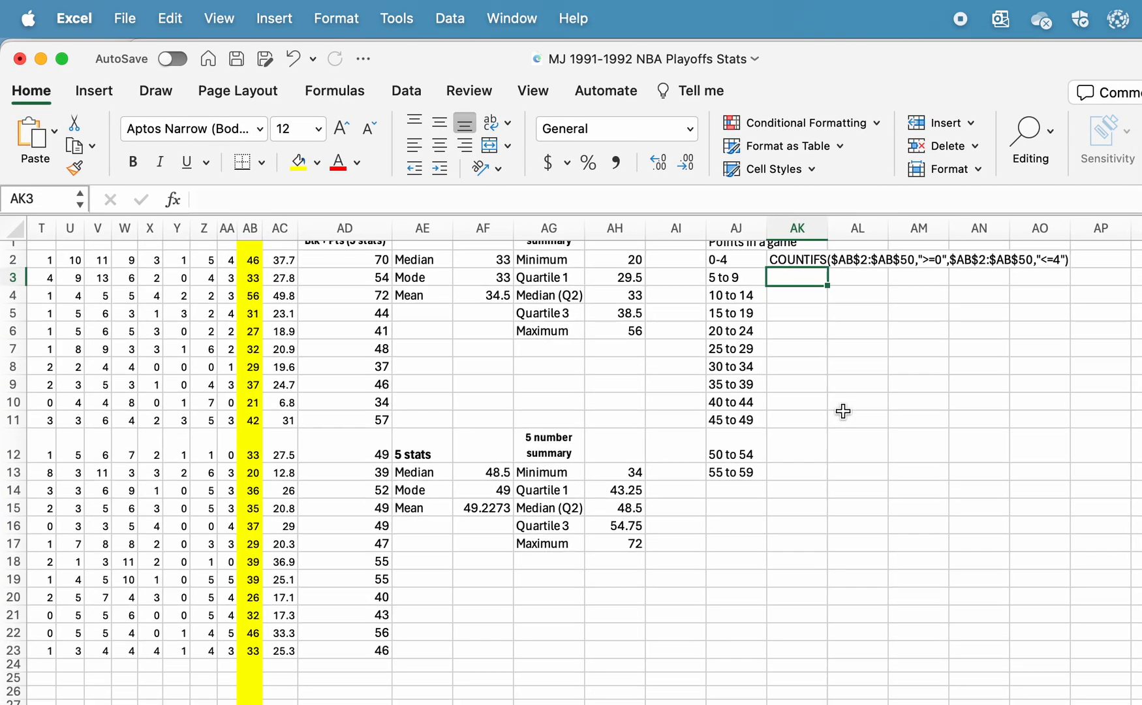
{"action": "left_click", "coordinate": [796, 289]}
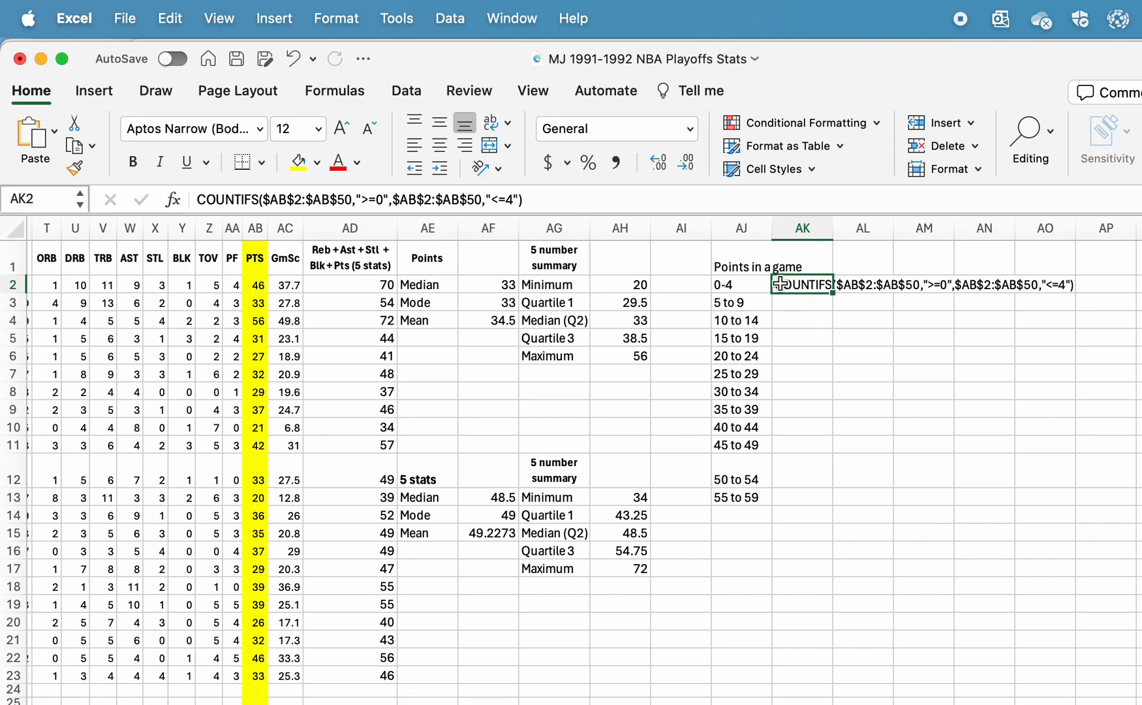
{"action": "left_click", "coordinate": [862, 288]}
{"action": "left_click", "coordinate": [817, 302]}
{"action": "left_click", "coordinate": [258, 285]}
{"action": "left_click", "coordinate": [257, 676]}
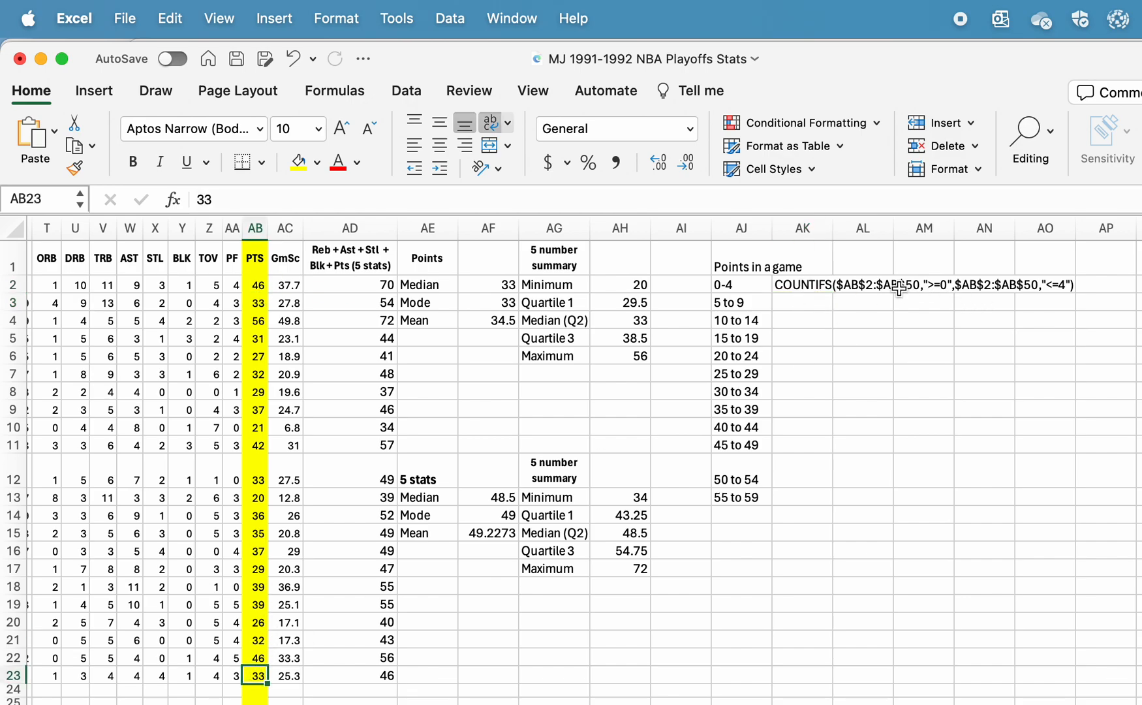
{"action": "left_click", "coordinate": [820, 289]}
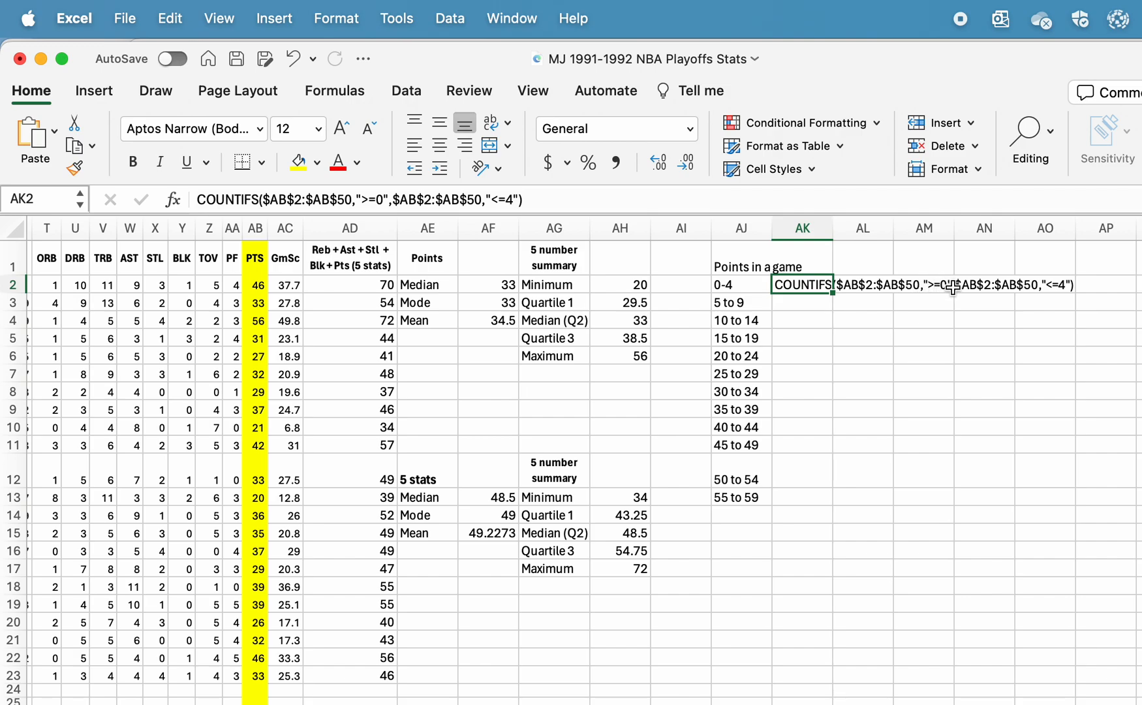
Enter the header "Frequency" in AK1 and widen column AJ to about 12.33
{"action": "left_click", "coordinate": [809, 266]}
{"action": "type", "text": "Frequency"}
{"action": "key", "text": "Return"}
{"action": "left_click_drag", "start_coordinate": [772, 227], "coordinate": [803, 228]}
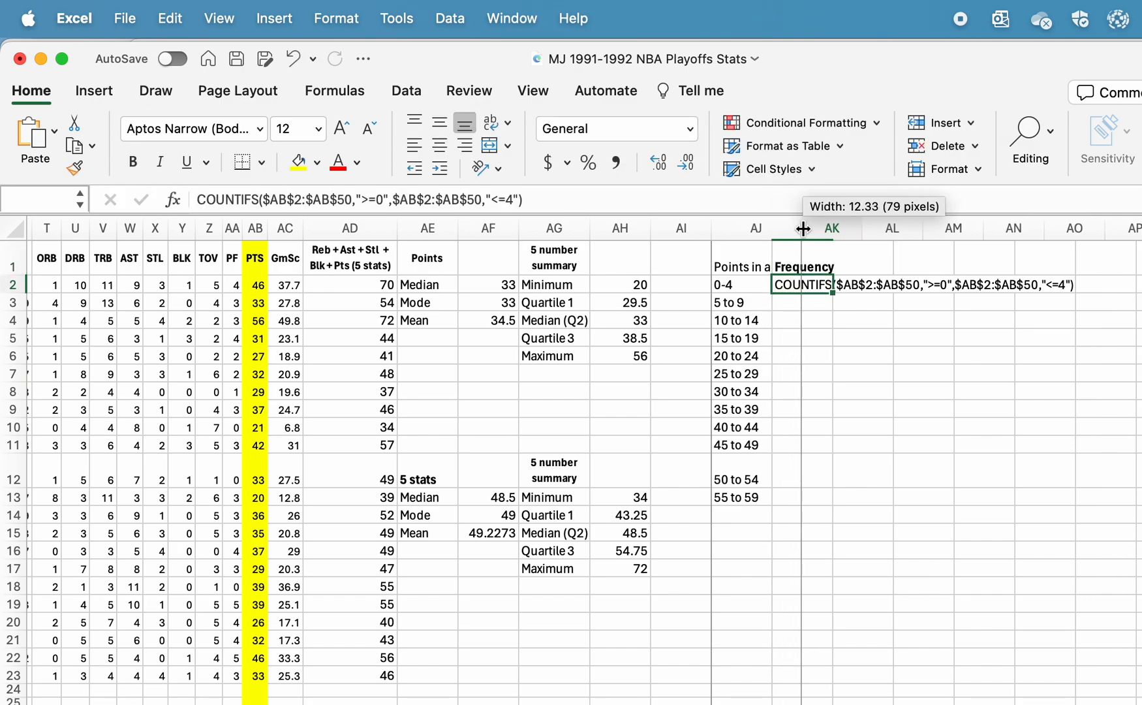
Turn the COUNTIFS text in AK2 into a working formula by adding a leading equals sign
{"action": "double_click", "coordinate": [854, 288]}
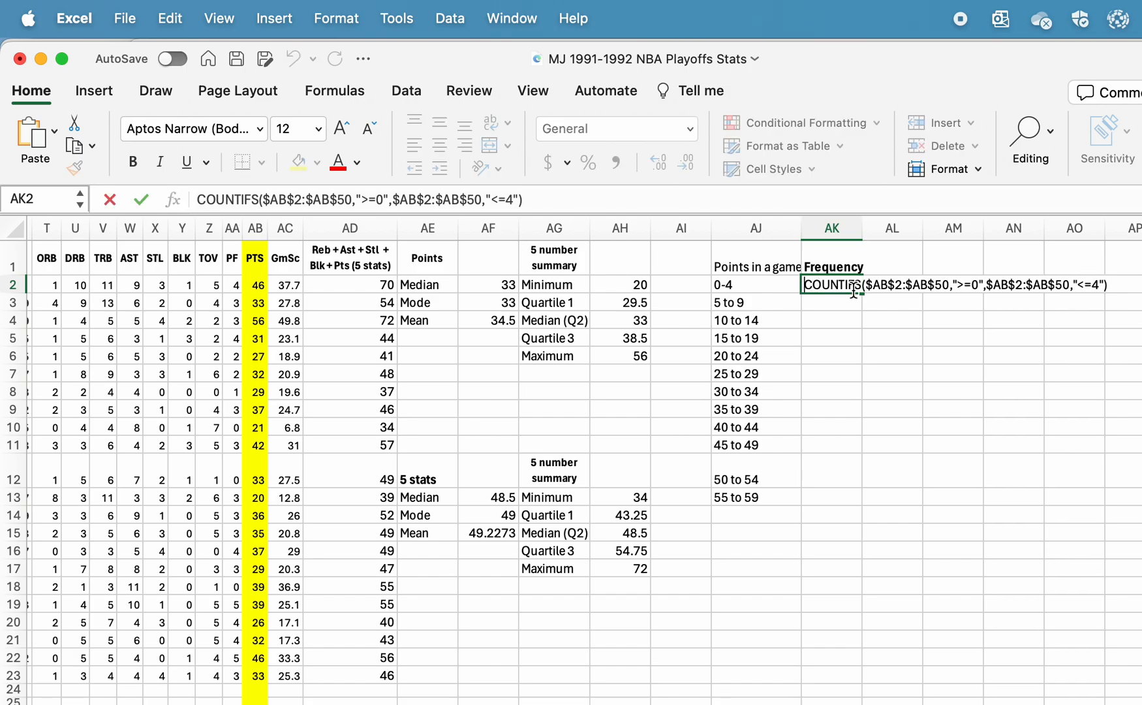
{"action": "type", "text": "="}
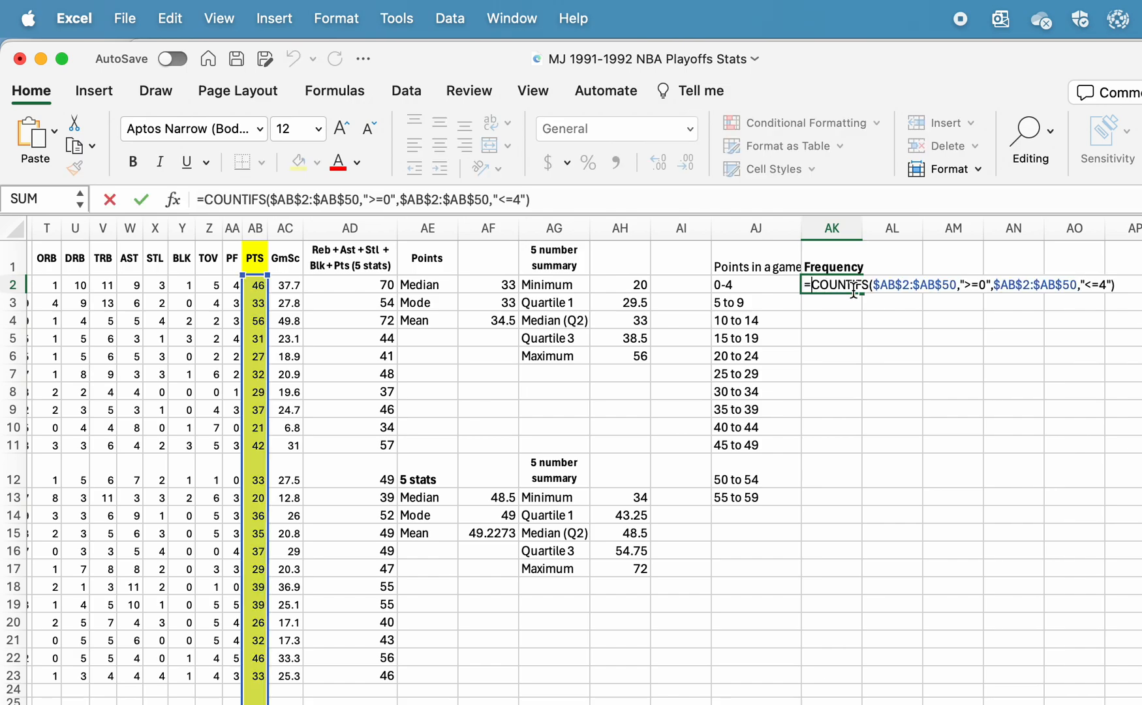
{"action": "key", "text": "Return"}
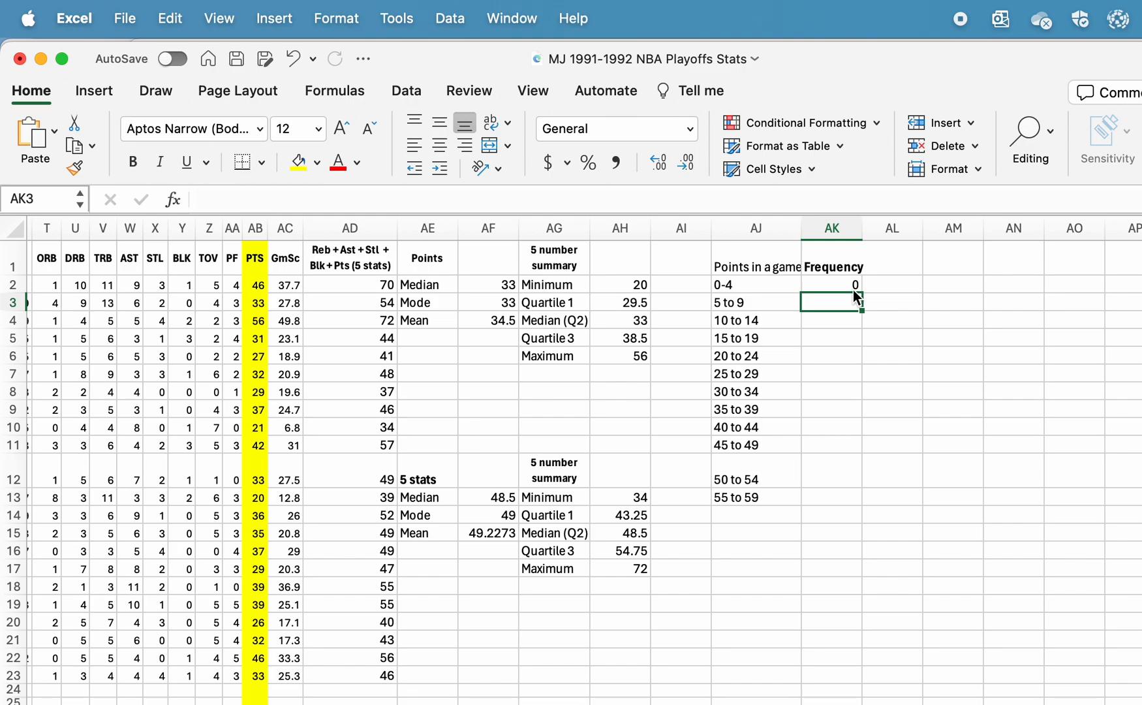
{"action": "left_click", "coordinate": [846, 284]}
{"action": "double_click", "coordinate": [846, 284]}
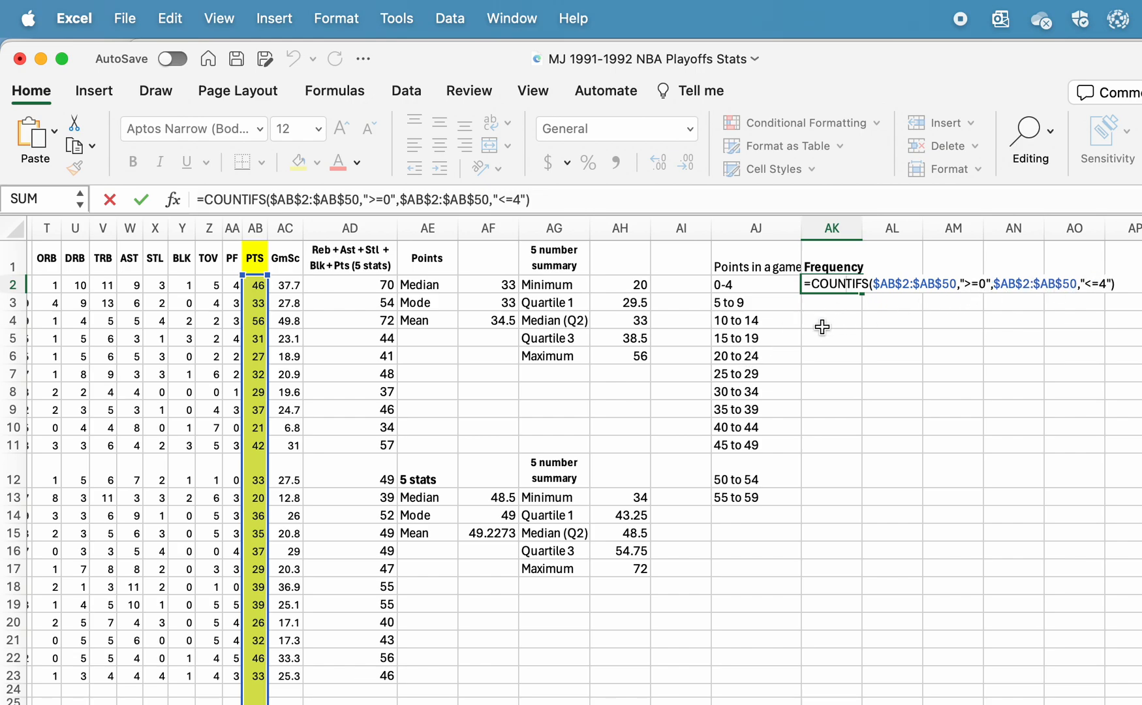
{"action": "key", "text": "ctrl+Return"}
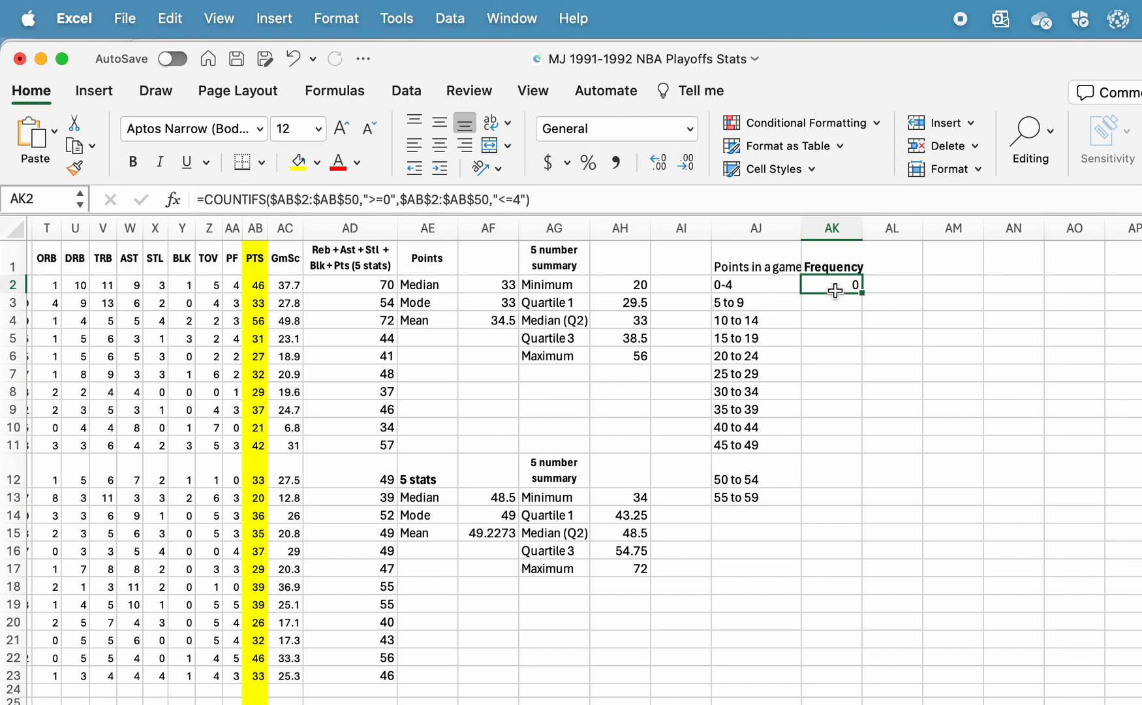
Copy the AK2 formula to AK3 and change its criteria to ">=5" and "<=9"
{"action": "key", "text": "super+c"}
{"action": "key", "text": "Down"}
{"action": "key", "text": "super+v"}
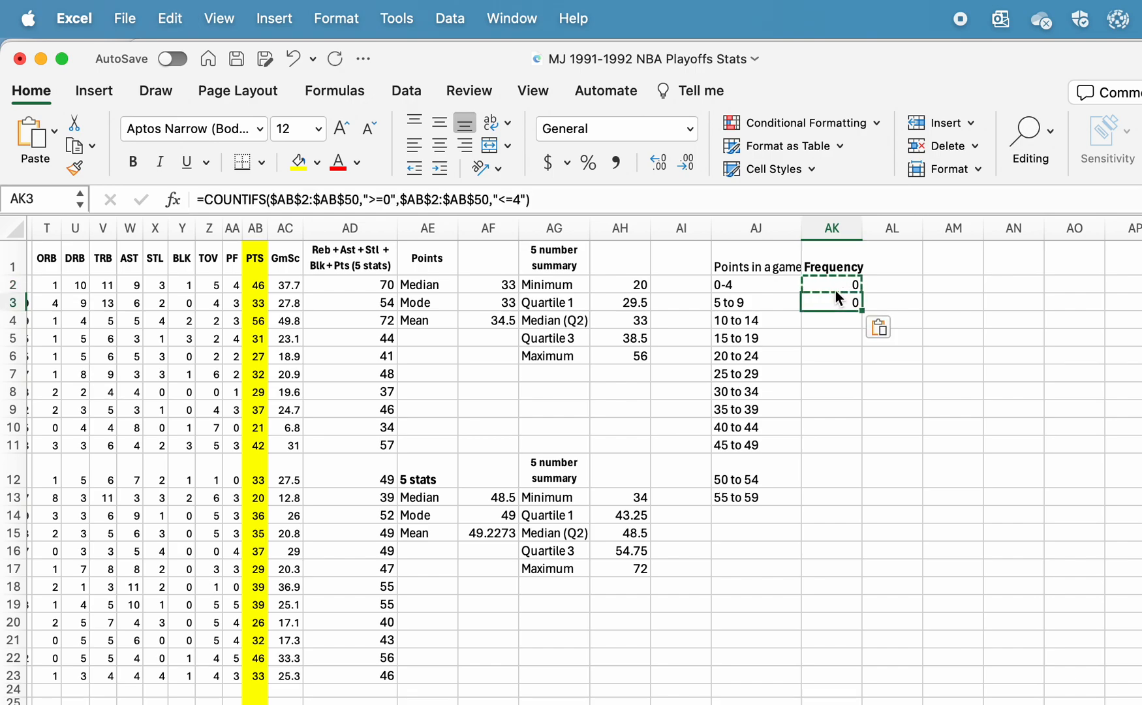
{"action": "double_click", "coordinate": [832, 307]}
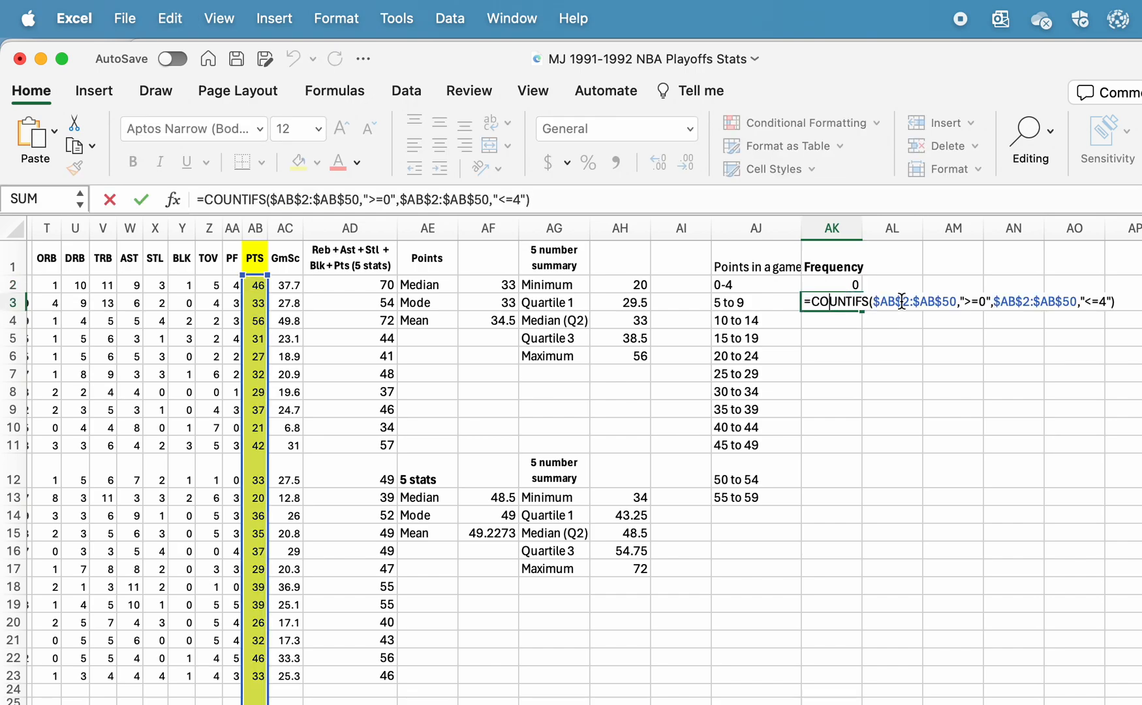
{"action": "left_click", "coordinate": [988, 302]}
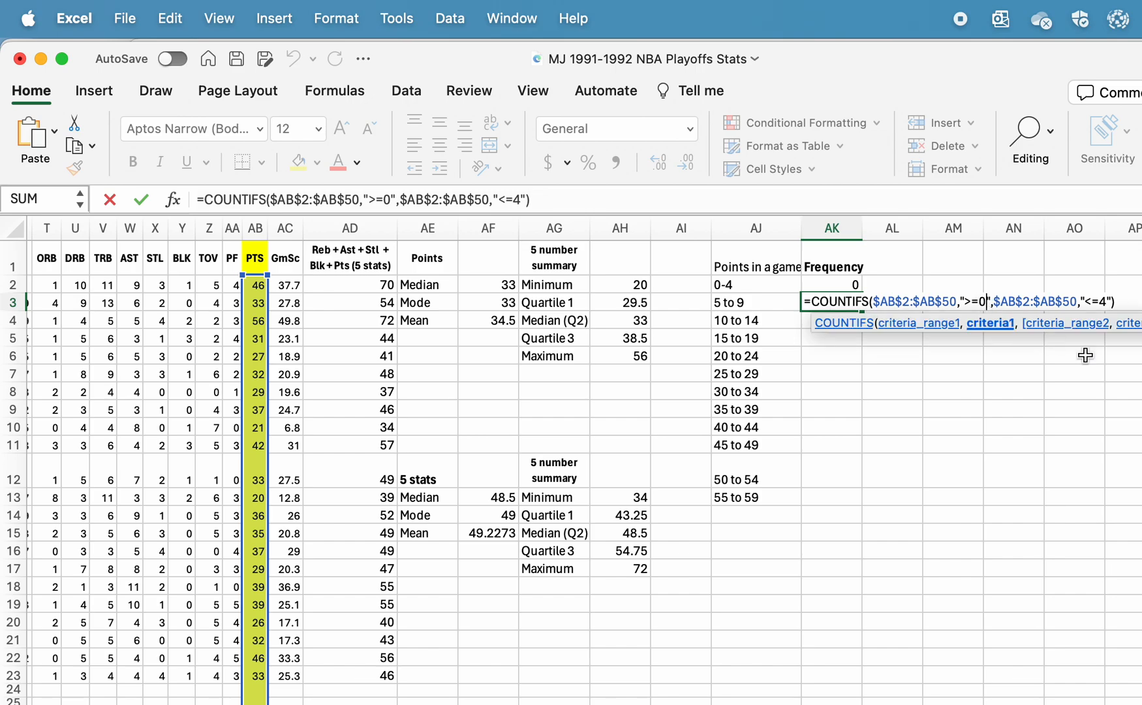
{"action": "key", "text": "Right"}
{"action": "key", "text": "Right"}
{"action": "key", "text": "Right"}
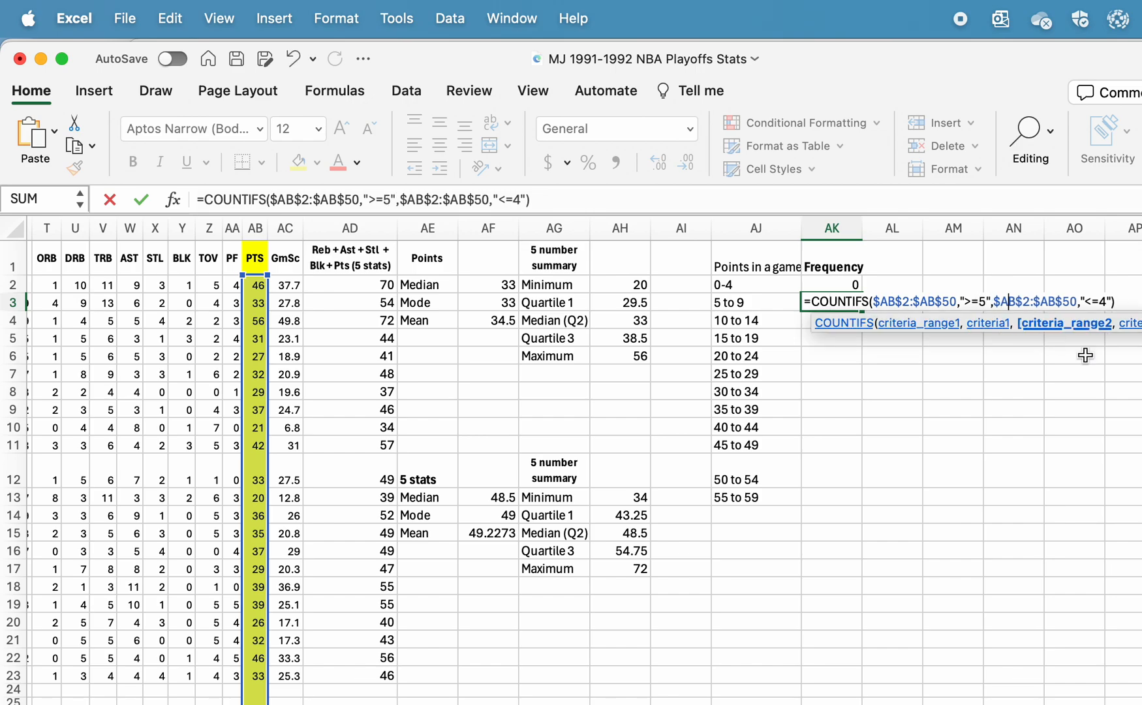
{"action": "key", "text": "Right"}
{"action": "key", "text": "Right"}
{"action": "key", "text": "Right"}
{"action": "key", "text": "Right"}
{"action": "key", "text": "Right"}
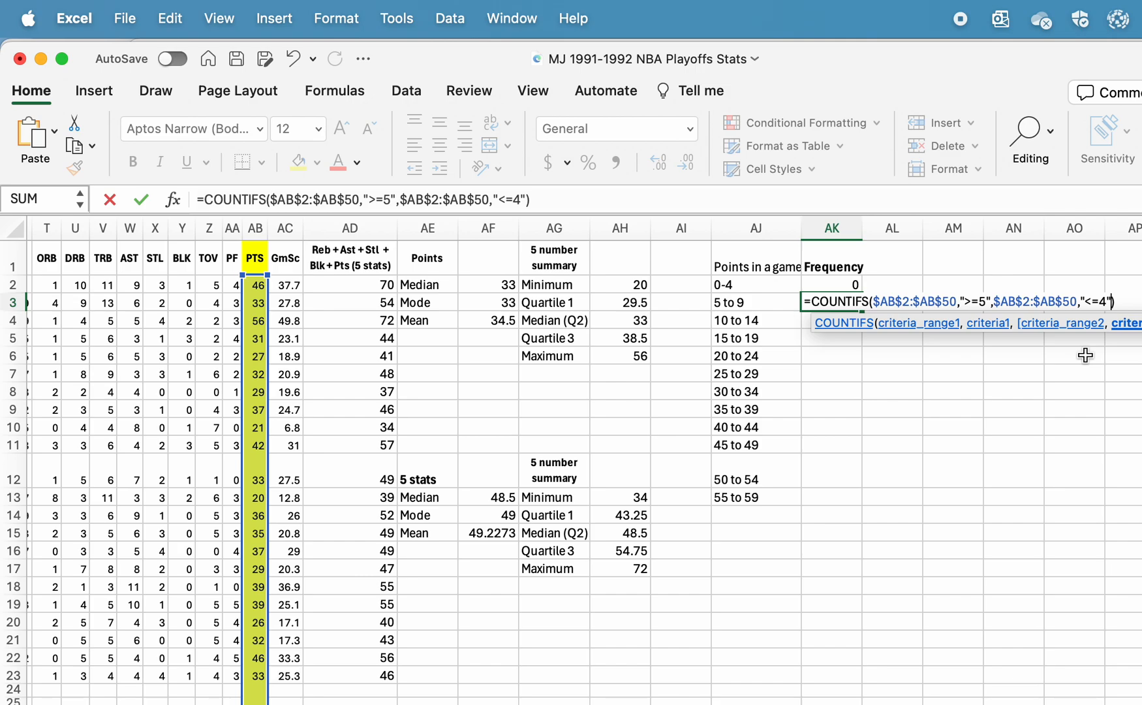
{"action": "key", "text": "BackSpace"}
{"action": "type", "text": "9"}
{"action": "key", "text": "Return"}
Copy the AK3 formula to AK4 and change its criteria to ">=10" and "<=14"
{"action": "left_click", "coordinate": [826, 301]}
{"action": "key", "text": "super+c"}
{"action": "key", "text": "Down"}
{"action": "key", "text": "super+v"}
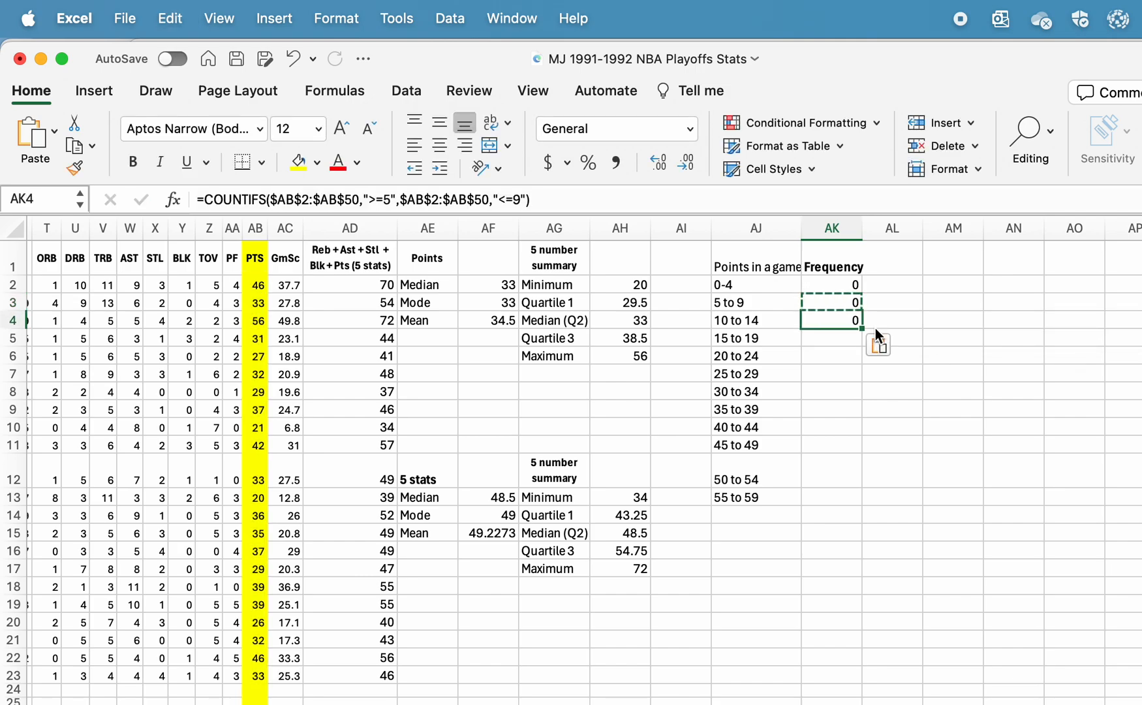
{"action": "left_click", "coordinate": [391, 199]}
{"action": "type", "text": "10"}
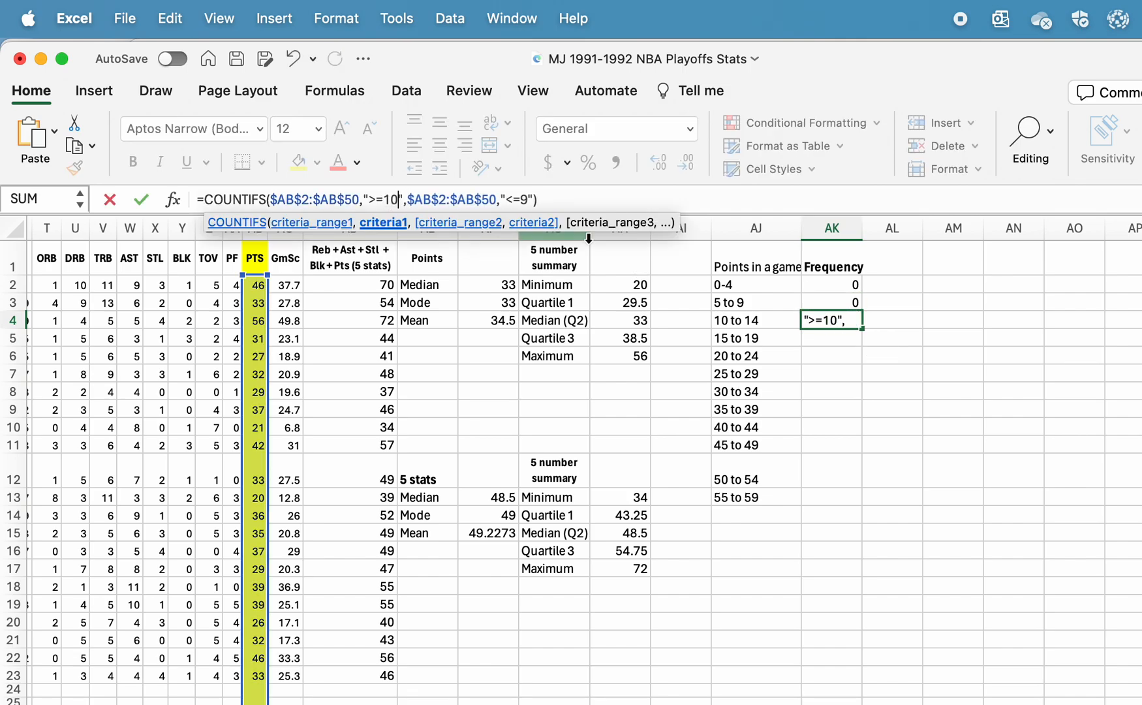
{"action": "left_click", "coordinate": [529, 200]}
{"action": "key", "text": "BackSpace"}
{"action": "type", "text": "14"}
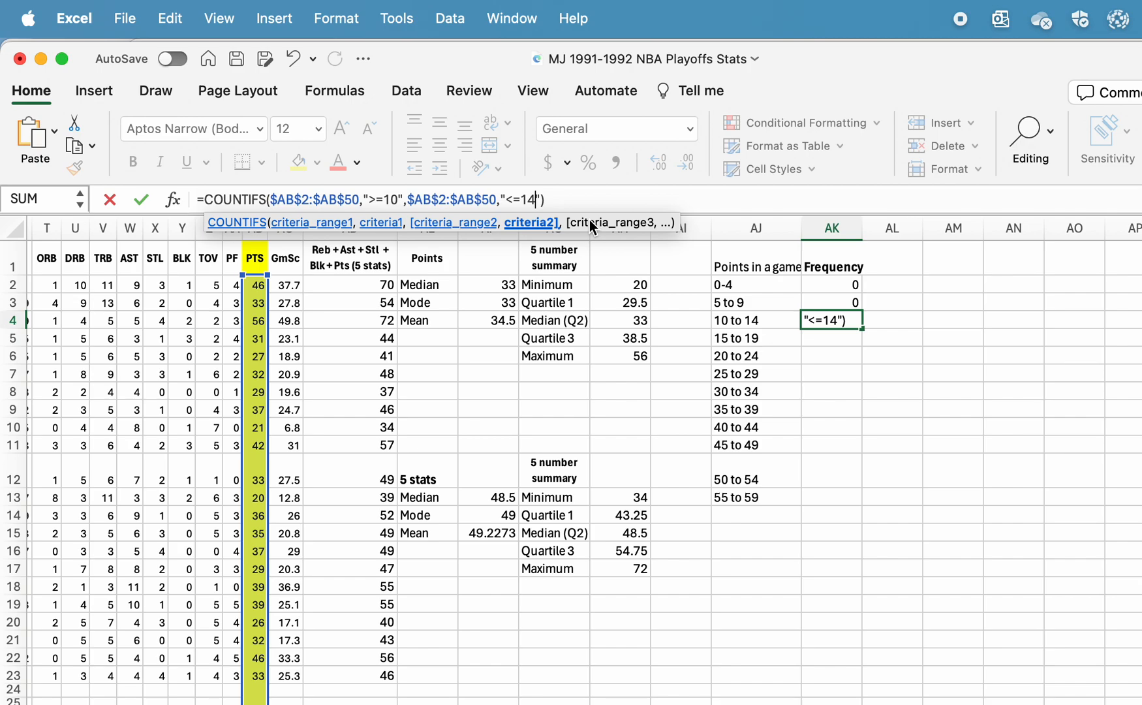
{"action": "key", "text": "Return"}
Copy the AK4 formula to AK5 and change its criteria to ">=15" and "<=19"
{"action": "key", "text": "Up"}
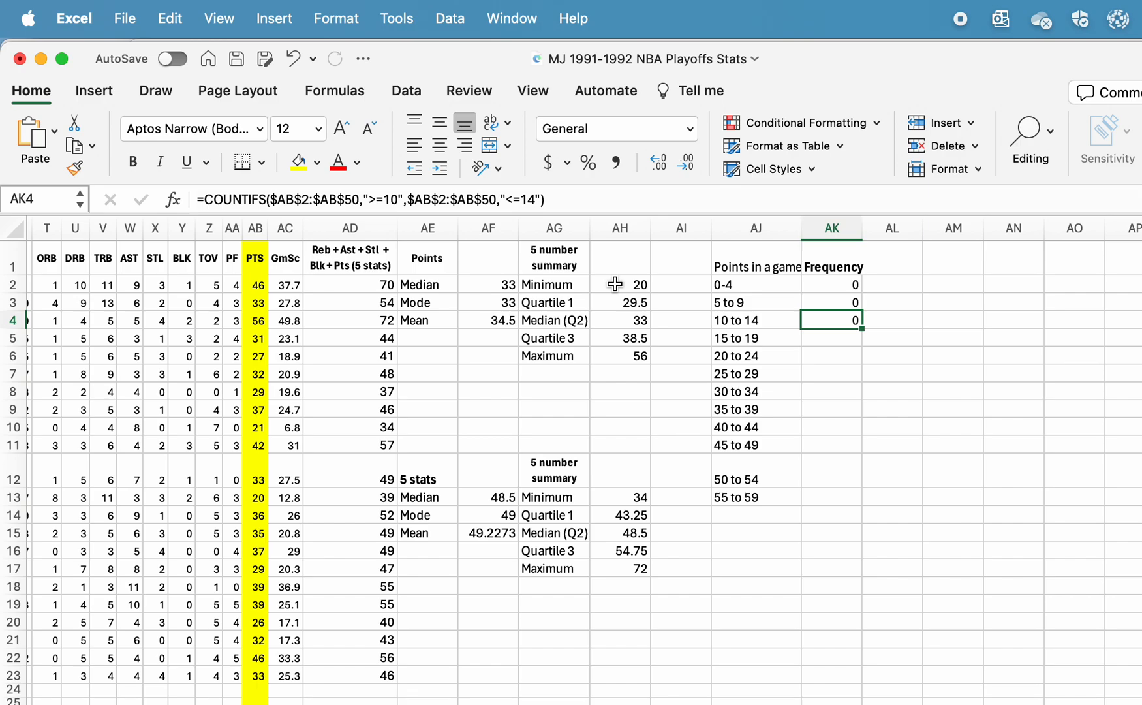
{"action": "key", "text": "super+c"}
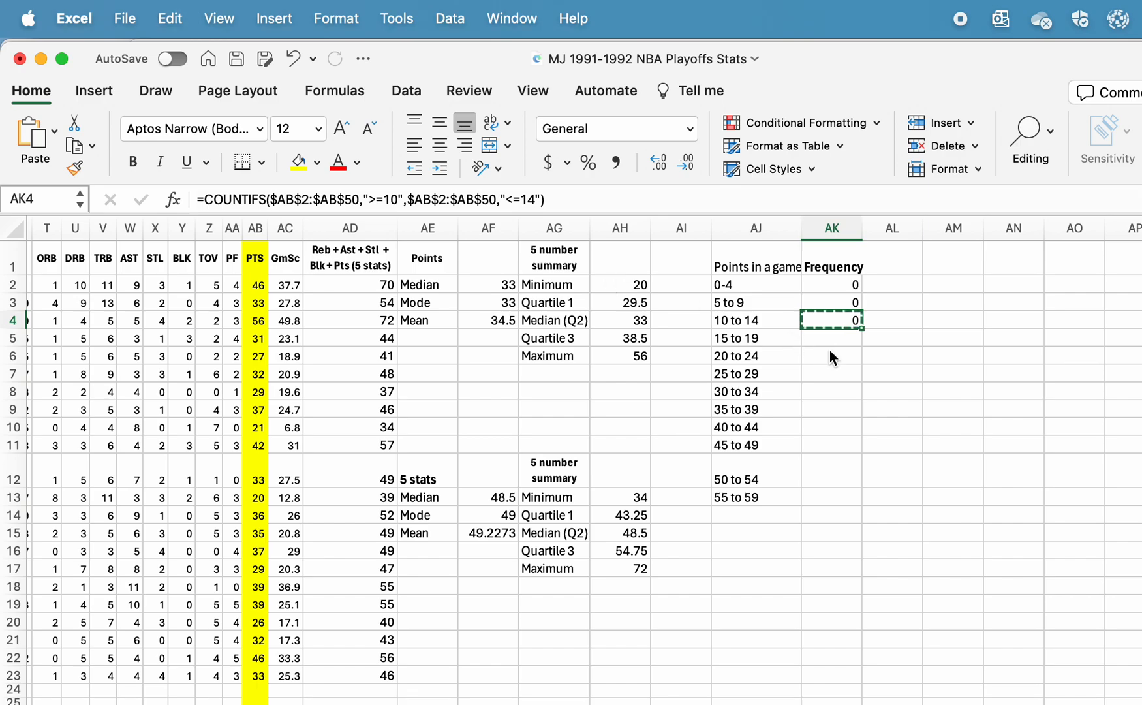
{"action": "left_click", "coordinate": [830, 339]}
{"action": "key", "text": "super+v"}
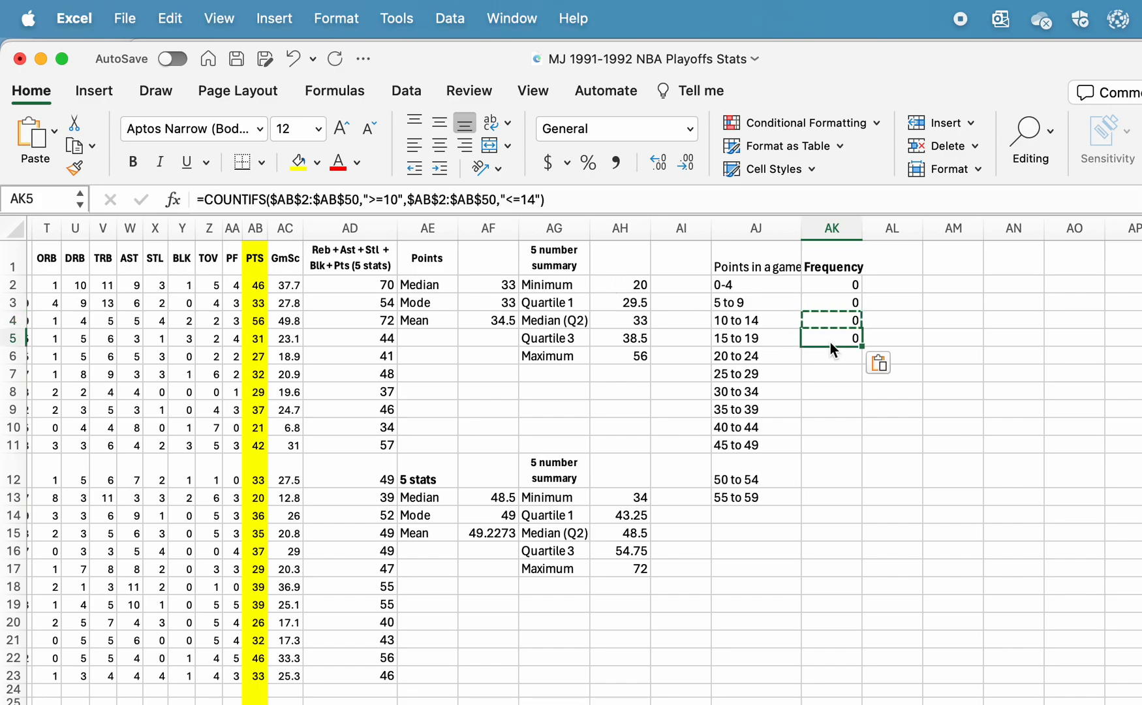
{"action": "left_click", "coordinate": [399, 199]}
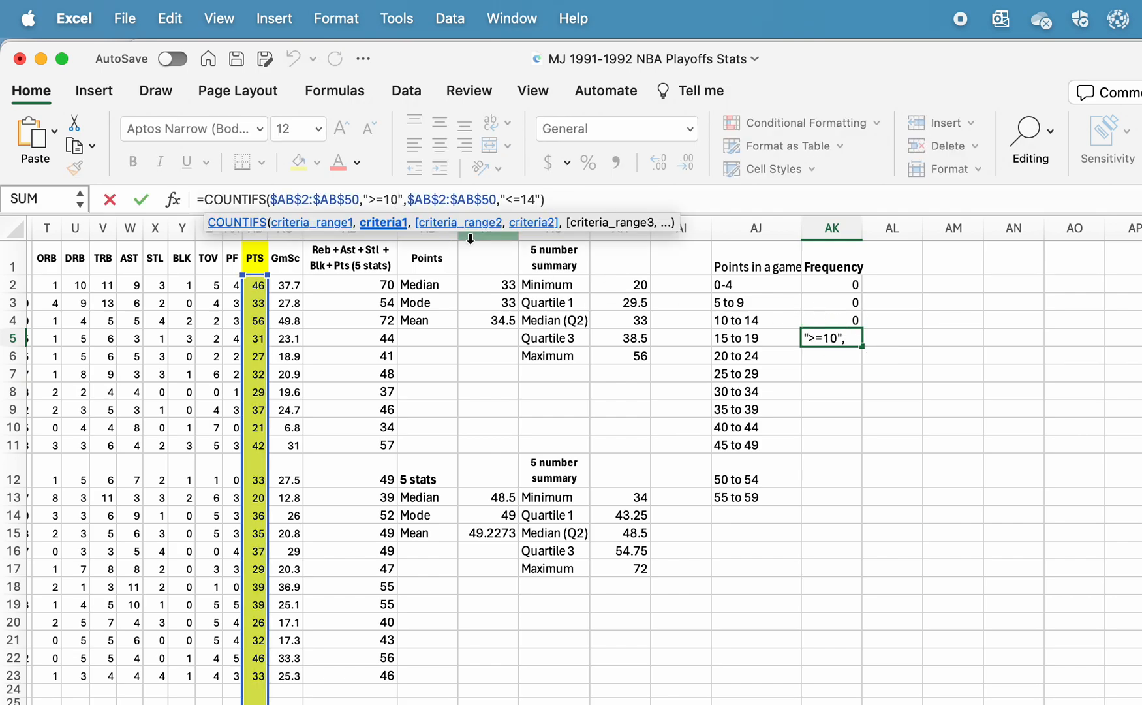
{"action": "key", "text": "BackSpace"}
{"action": "key", "text": "BackSpace"}
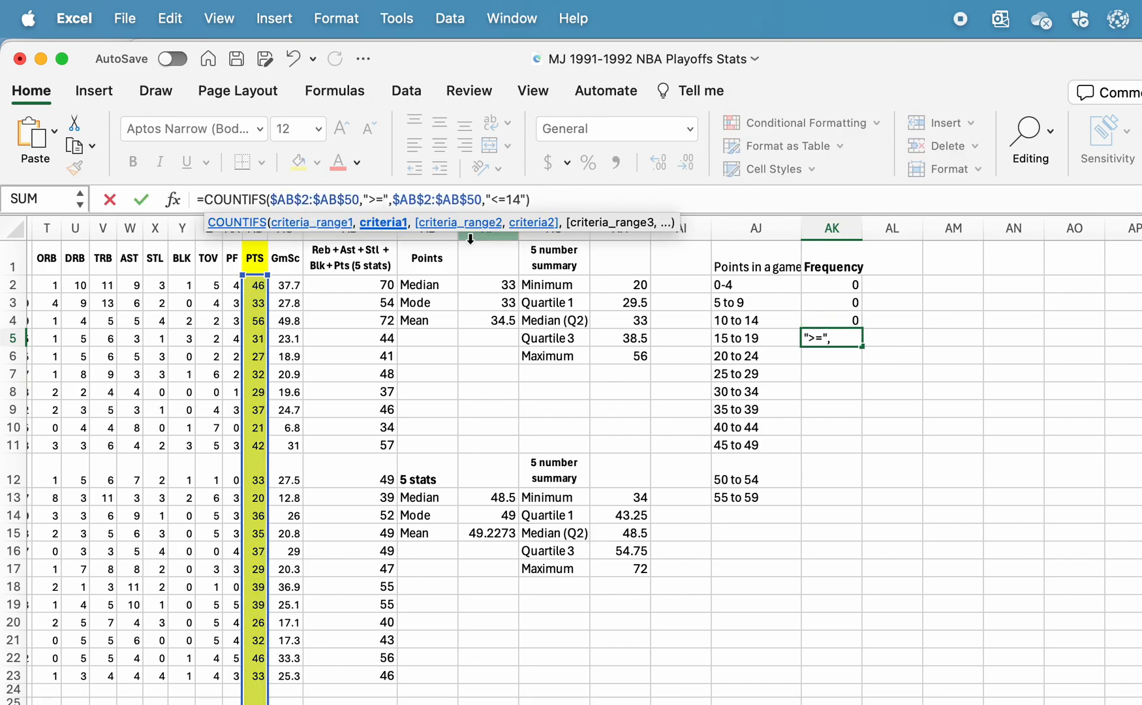
{"action": "type", "text": "15"}
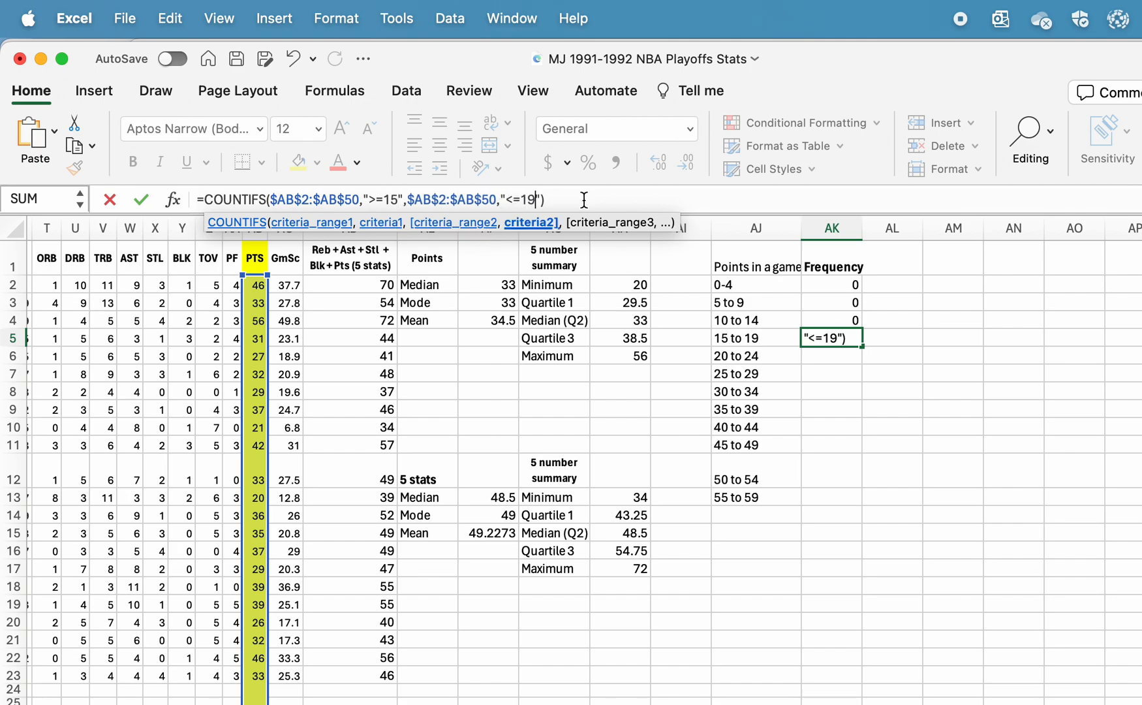
{"action": "key", "text": "Return"}
Fill the AK5 formula down through AK13, and change the criteria in AK6 to ">=20" and "<=24"
{"action": "left_click", "coordinate": [854, 341]}
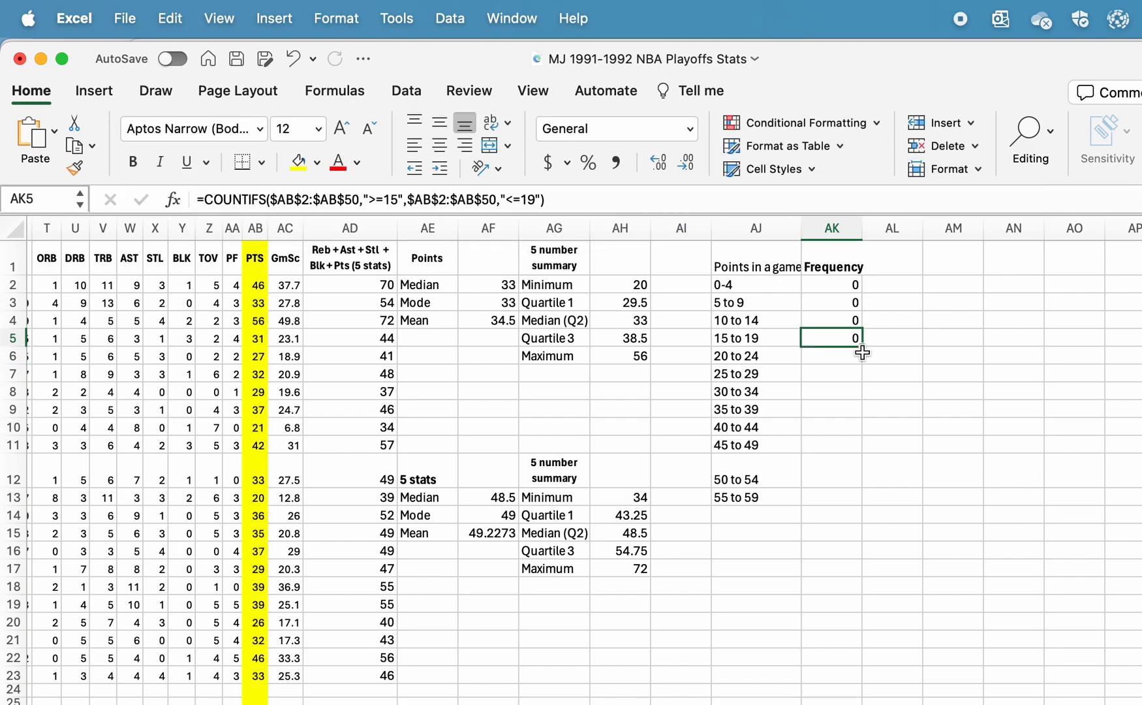
{"action": "left_click_drag", "start_coordinate": [862, 349], "coordinate": [852, 498]}
{"action": "double_click", "coordinate": [821, 355]}
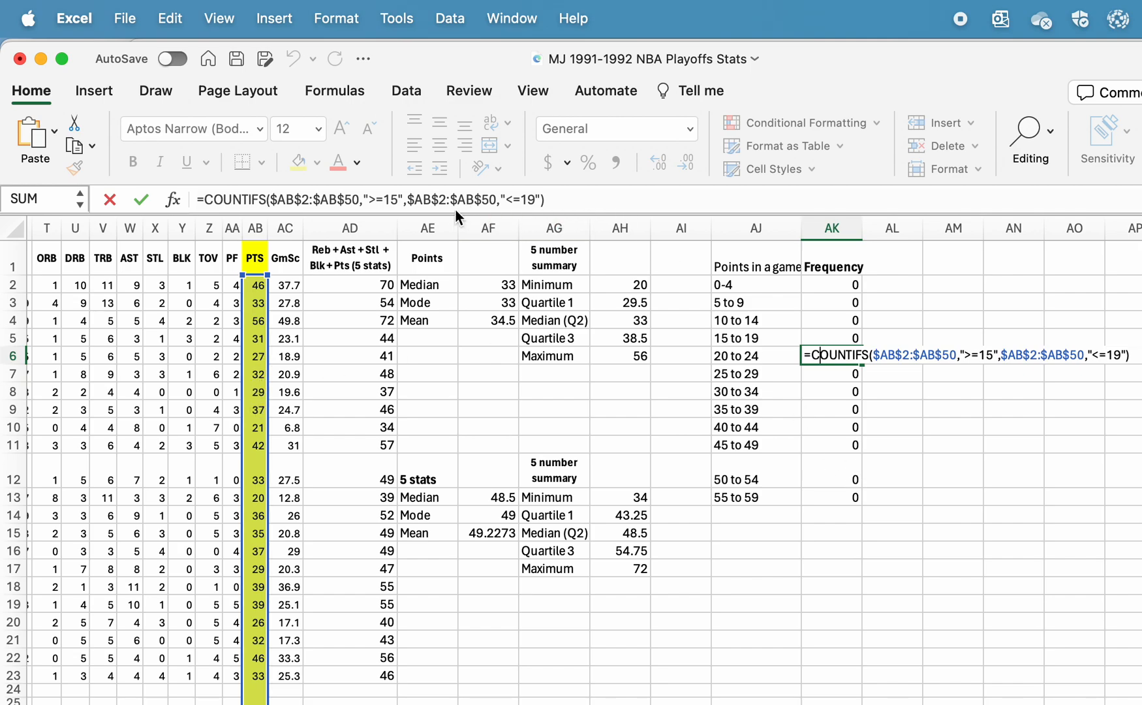
{"action": "double_click", "coordinate": [398, 200]}
{"action": "type", "text": "20"}
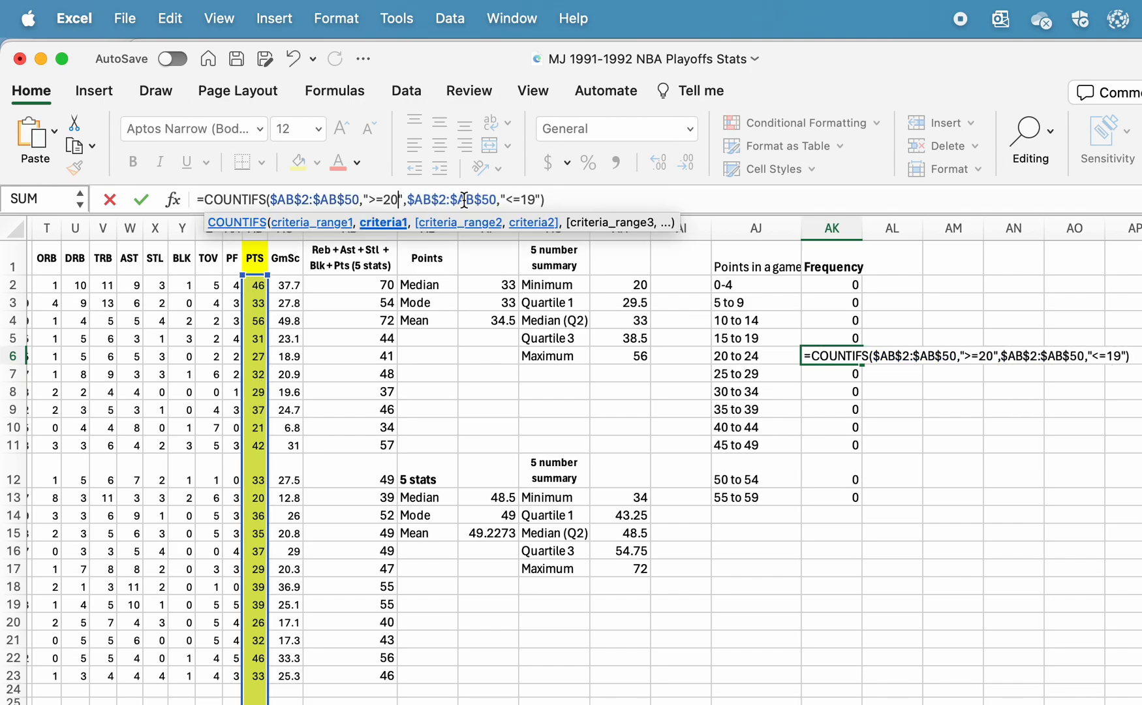
{"action": "left_click", "coordinate": [537, 199]}
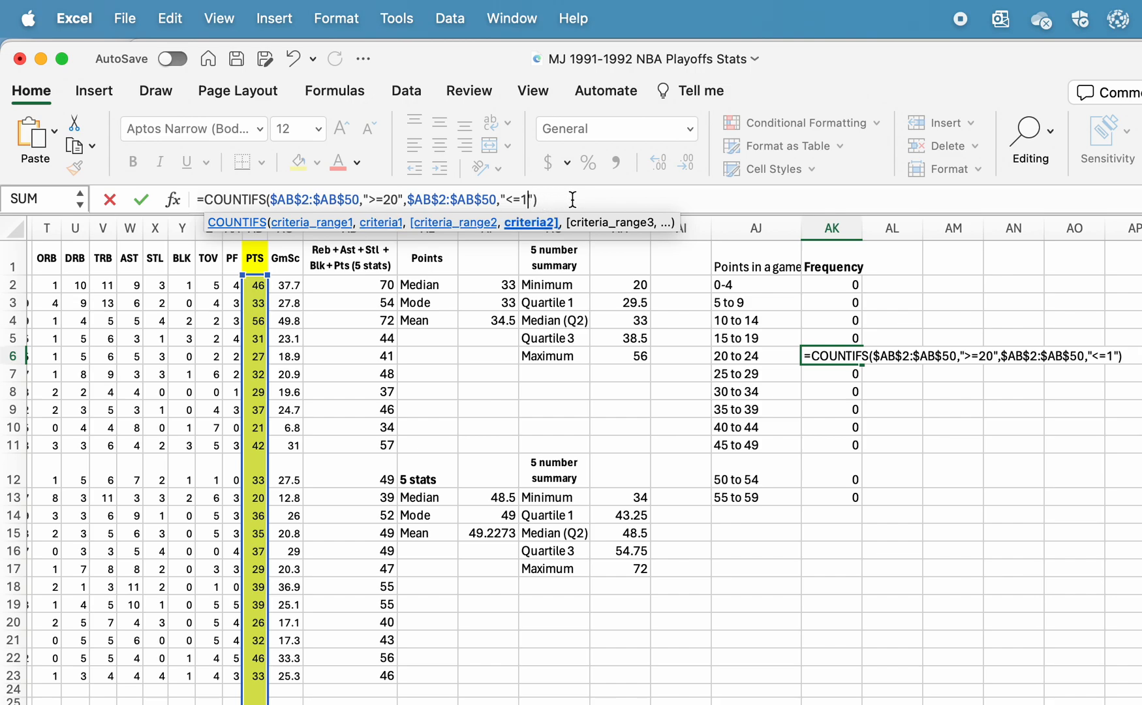
{"action": "type", "text": "24"}
{"action": "key", "text": "Return"}
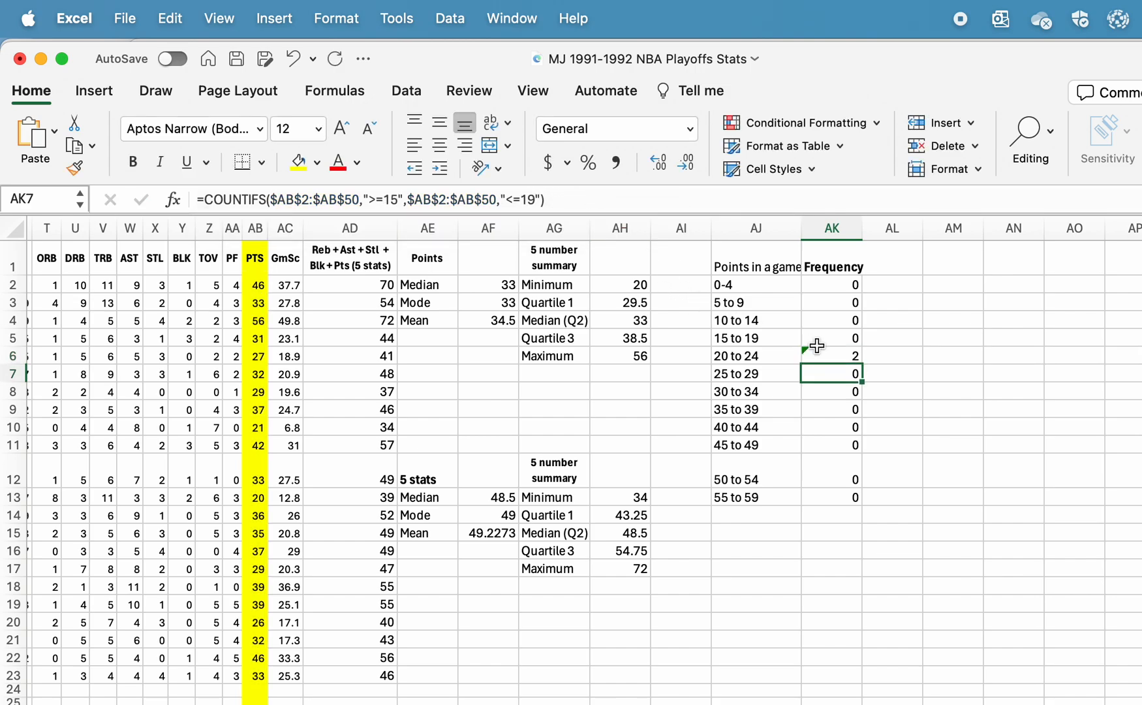
Check the 20 to 24 frequency in AK6 against the PTS values in AB2 through AB23
{"action": "left_click", "coordinate": [837, 355]}
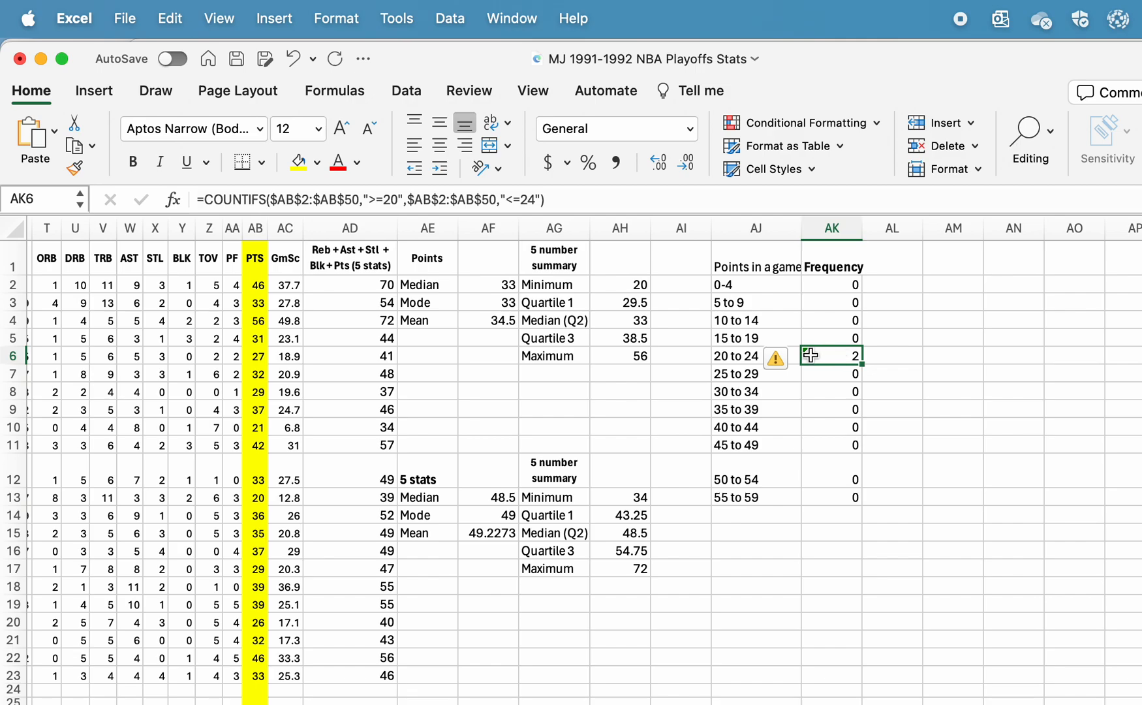
{"action": "left_click", "coordinate": [257, 286]}
{"action": "left_click", "coordinate": [259, 676]}
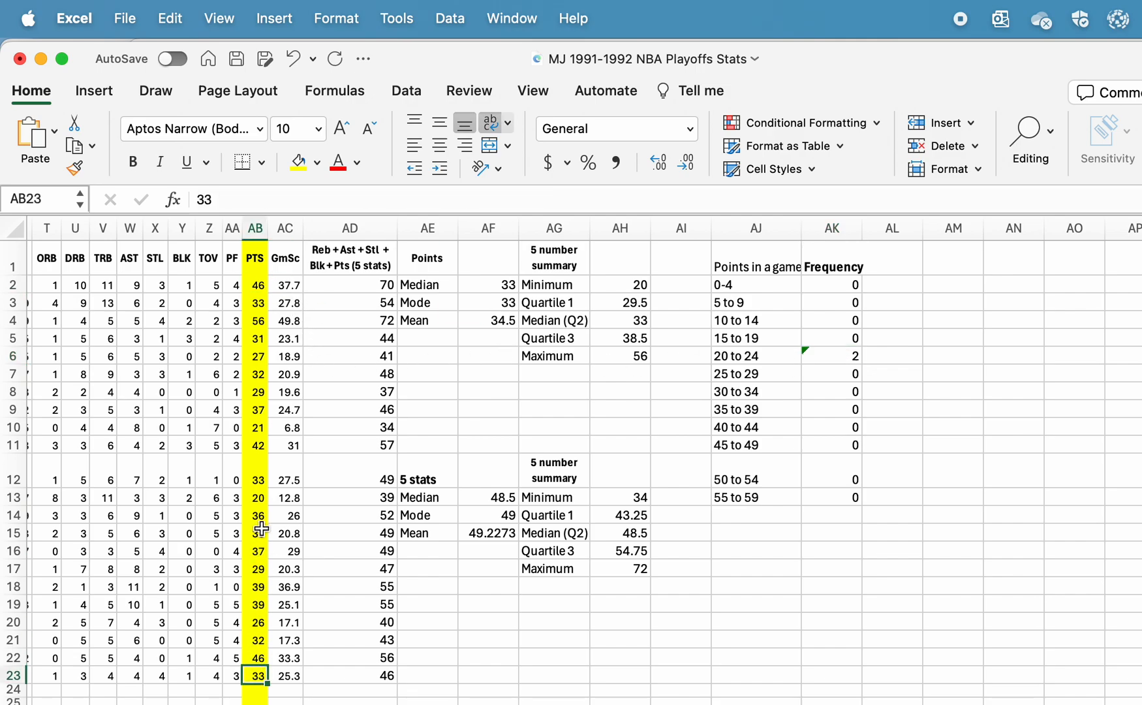
{"action": "left_click", "coordinate": [255, 497]}
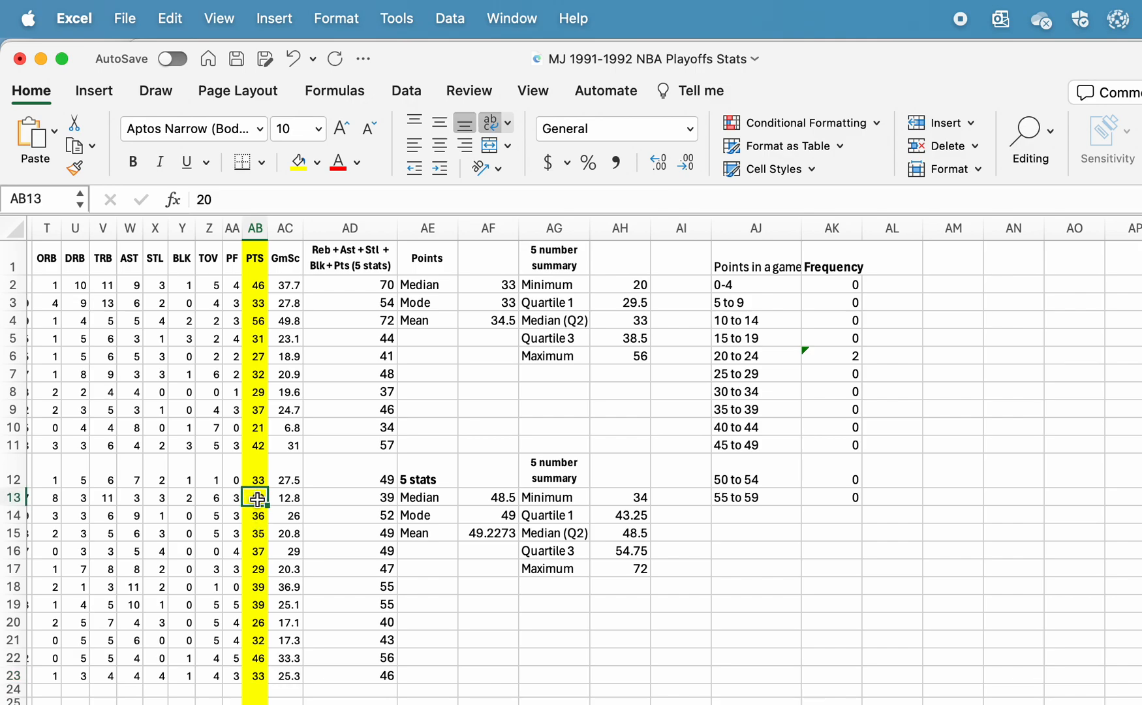
Change the COUNTIFS criteria in AK7 to ">=25" and "<=29" for the 25 to 29 range
{"action": "left_click", "coordinate": [266, 428]}
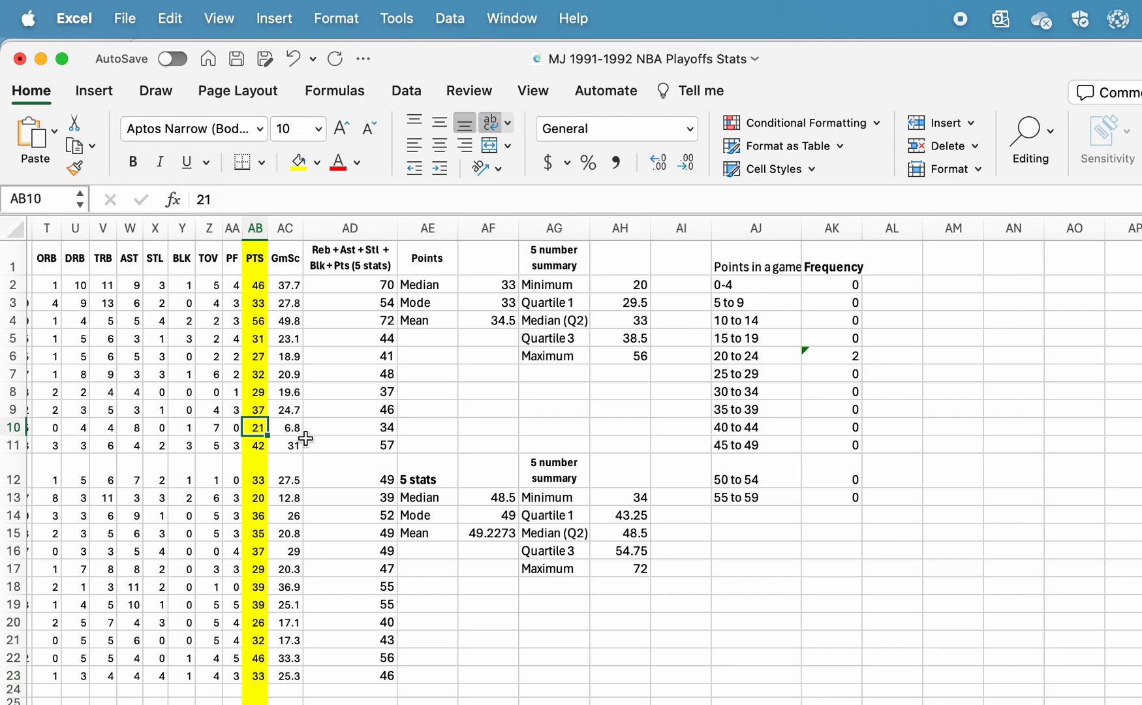
{"action": "left_click", "coordinate": [848, 369]}
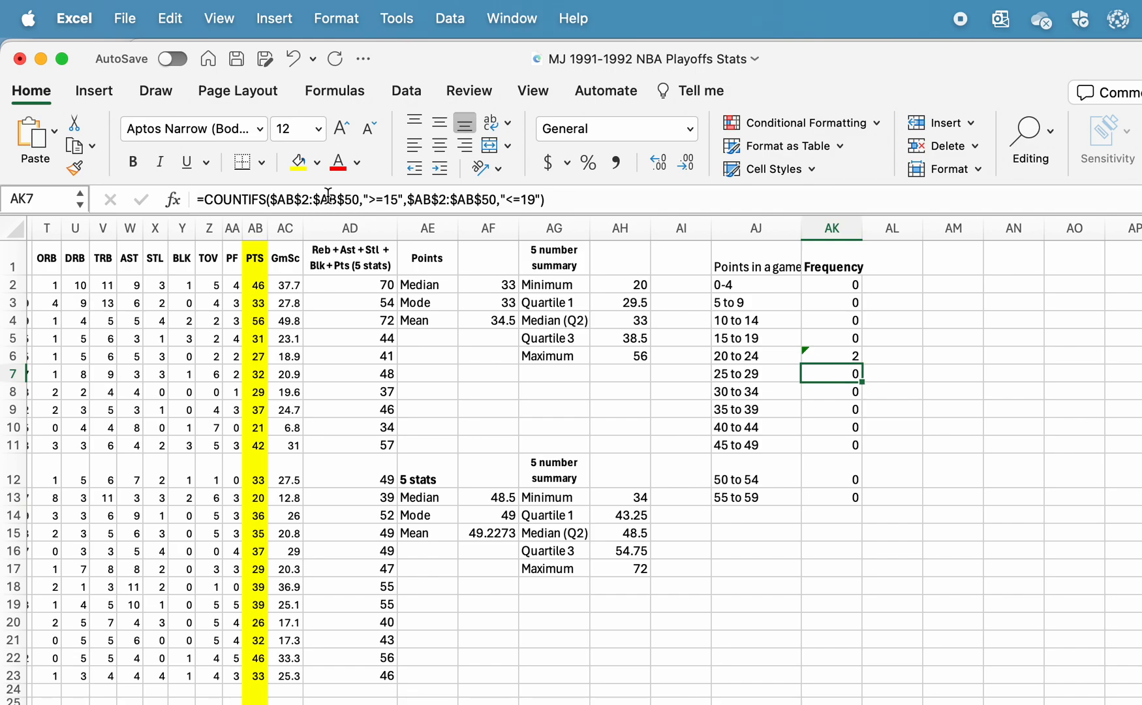
{"action": "left_click", "coordinate": [392, 203]}
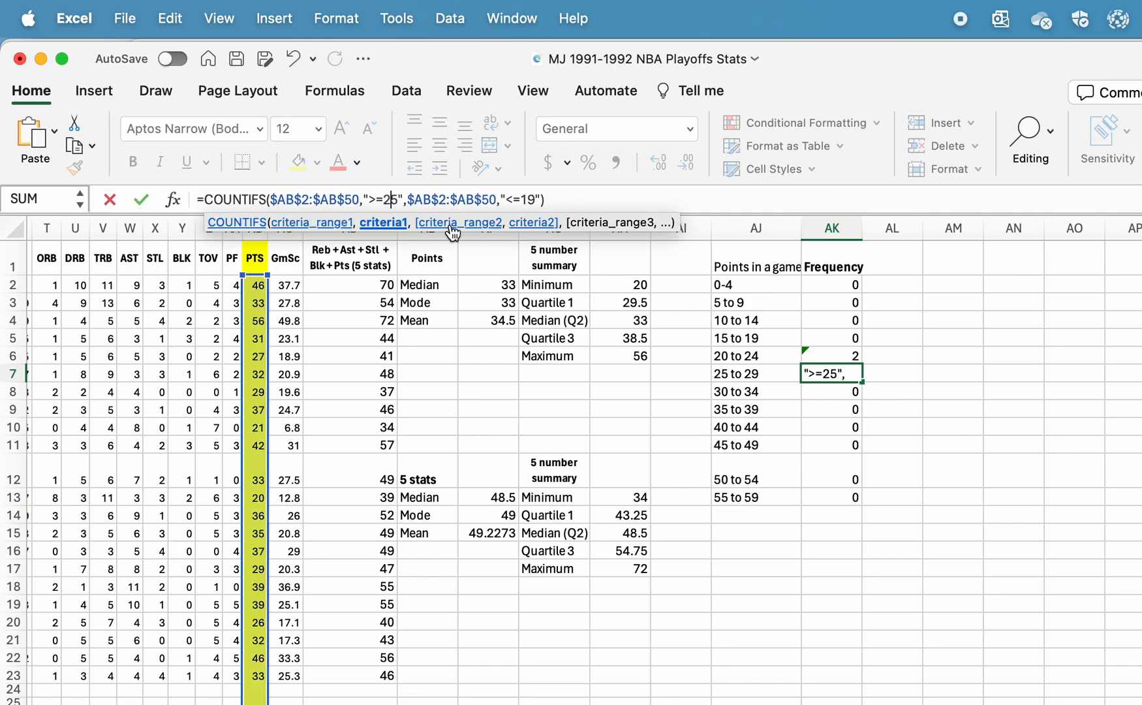
{"action": "left_click", "coordinate": [526, 199]}
{"action": "key", "text": "BackSpace"}
{"action": "type", "text": "1"}
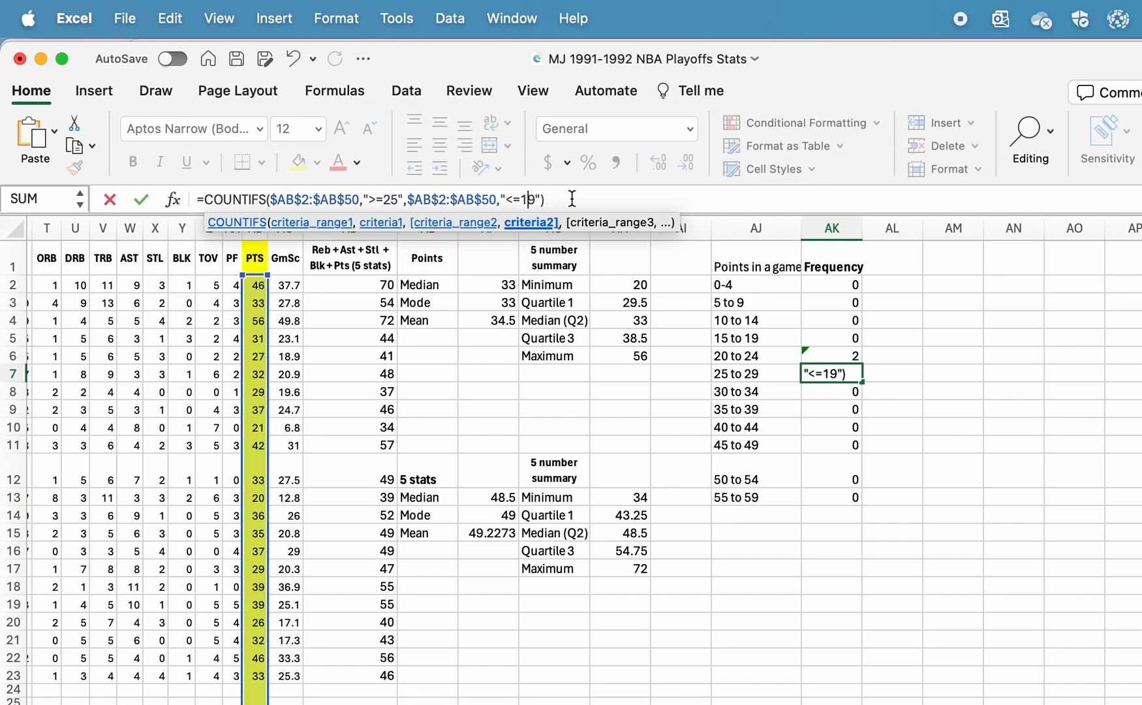
{"action": "key", "text": "Return"}
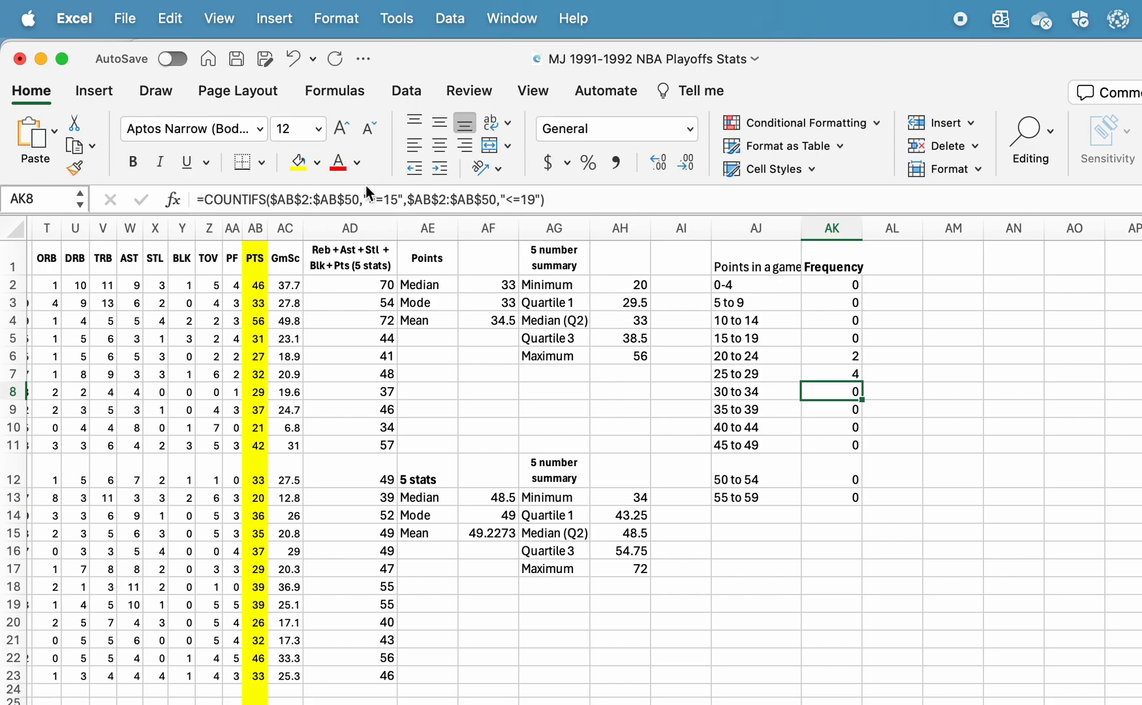
Change the COUNTIFS criteria in AK8 to ">=30" and "<=34" for the 30 to 34 range
{"action": "left_click", "coordinate": [399, 198]}
{"action": "key", "text": "BackSpace"}
{"action": "key", "text": "BackSpace"}
{"action": "type", "text": "30"}
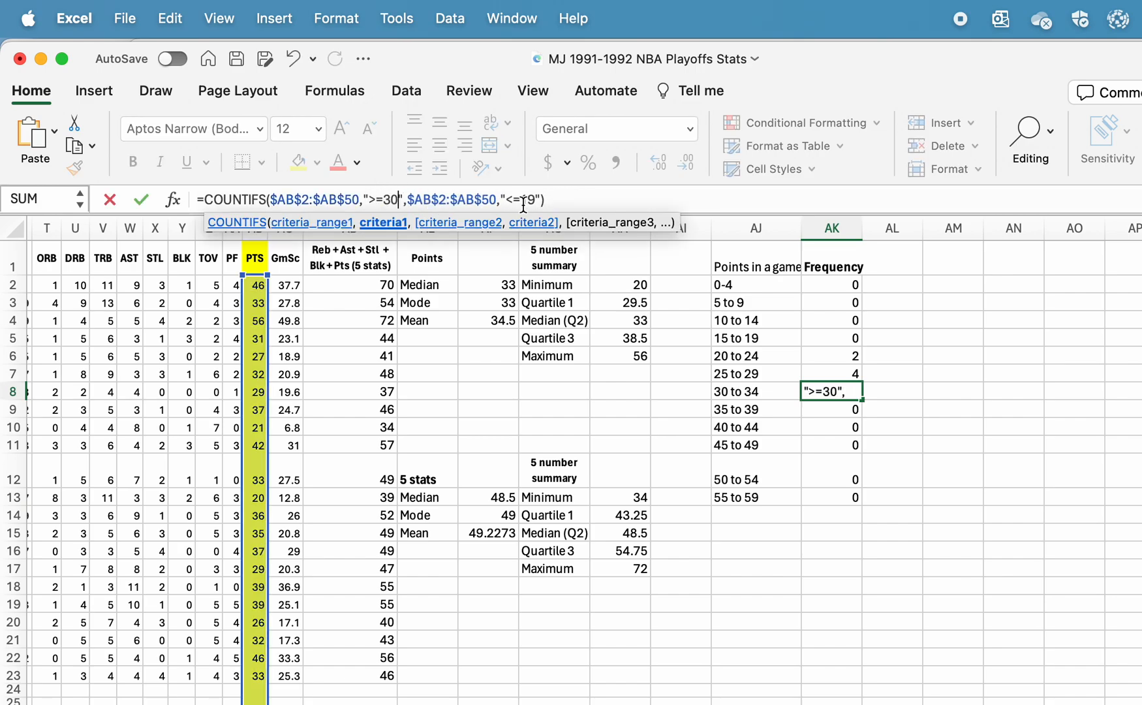
{"action": "left_click", "coordinate": [536, 199]}
{"action": "key", "text": "BackSpace"}
{"action": "key", "text": "BackSpace"}
{"action": "type", "text": "34"}
{"action": "key", "text": "Return"}
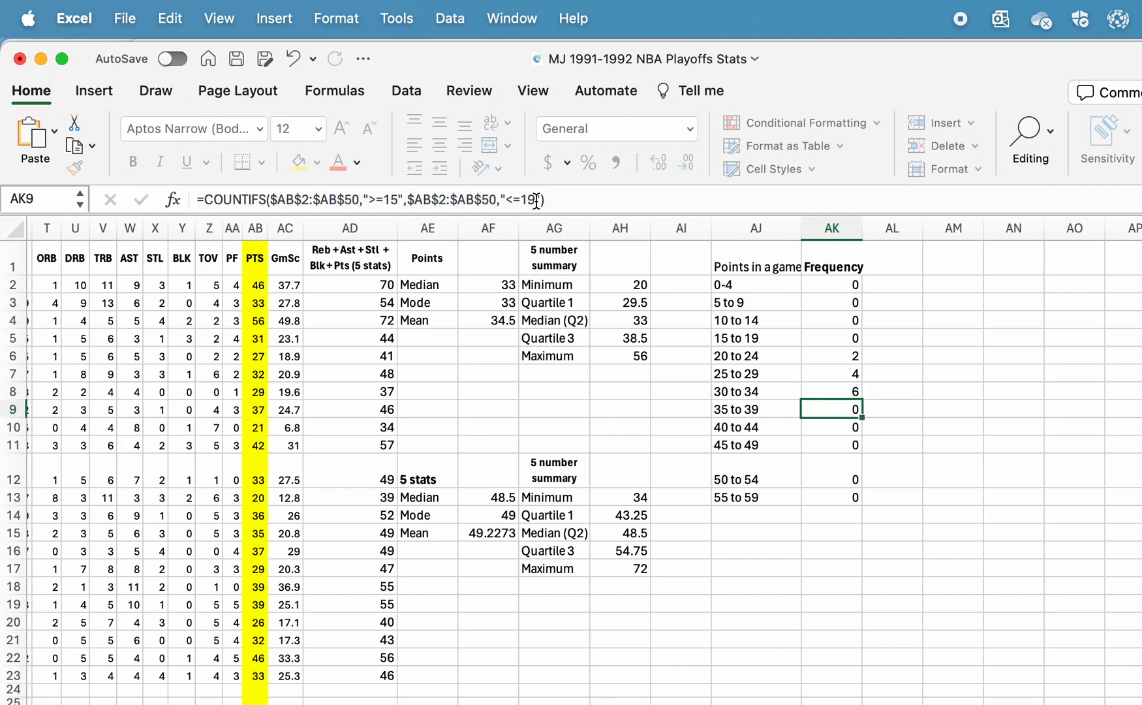
Change the COUNTIFS criteria in AK9 to ">=35" and "<=39" for the 35 to 39 range
{"action": "left_click", "coordinate": [392, 199]}
{"action": "key", "text": "BackSpace"}
{"action": "type", "text": "3"}
{"action": "left_click", "coordinate": [534, 199]}
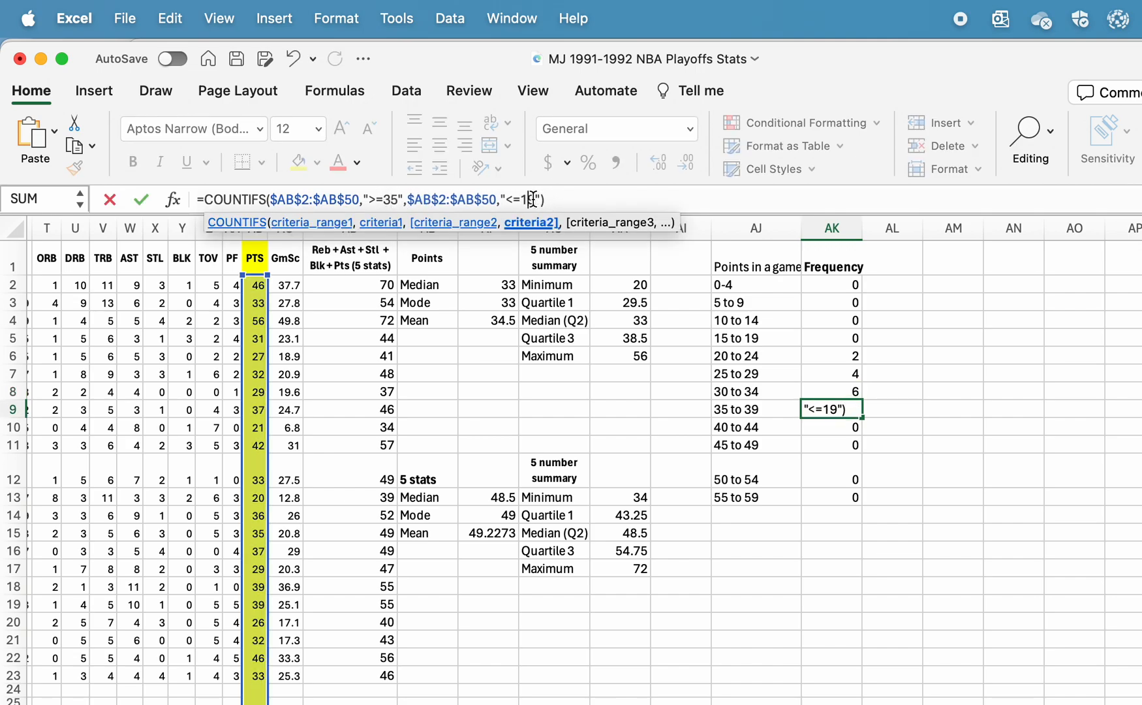
{"action": "type", "text": "3"}
{"action": "key", "text": "Return"}
Change the COUNTIFS criteria in AK10 to ">=40" and "<=44" for the 40 to 44 range
{"action": "left_click", "coordinate": [399, 199]}
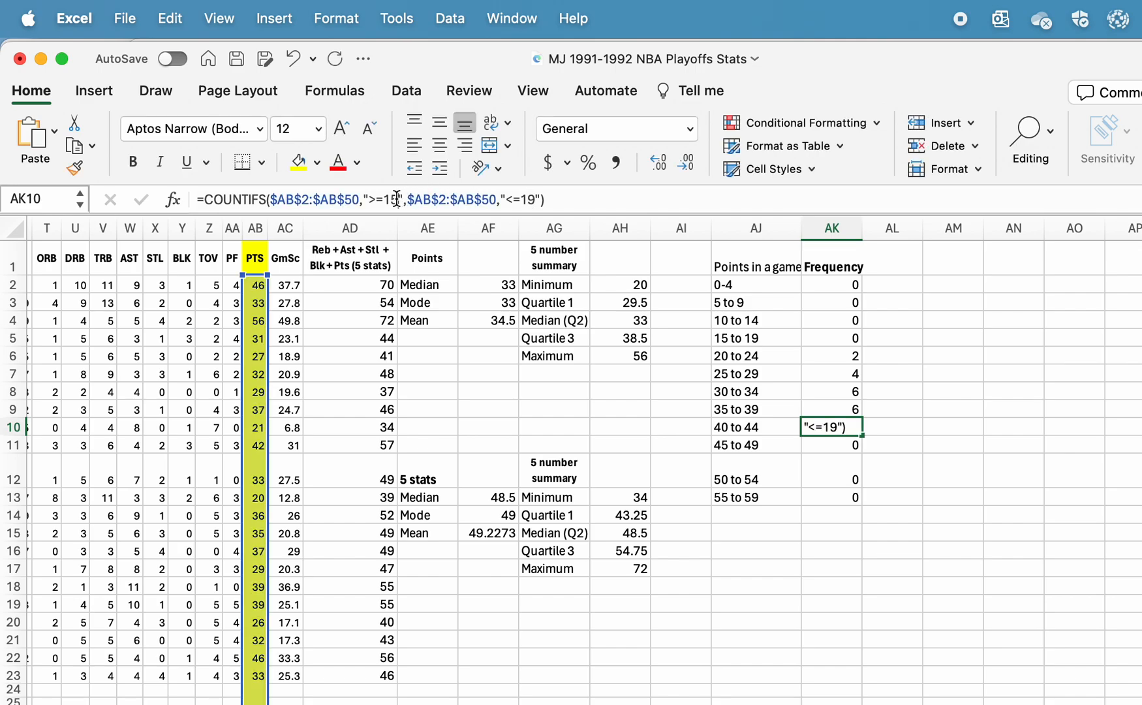
{"action": "key", "text": "BackSpace"}
{"action": "key", "text": "BackSpace"}
{"action": "type", "text": "40"}
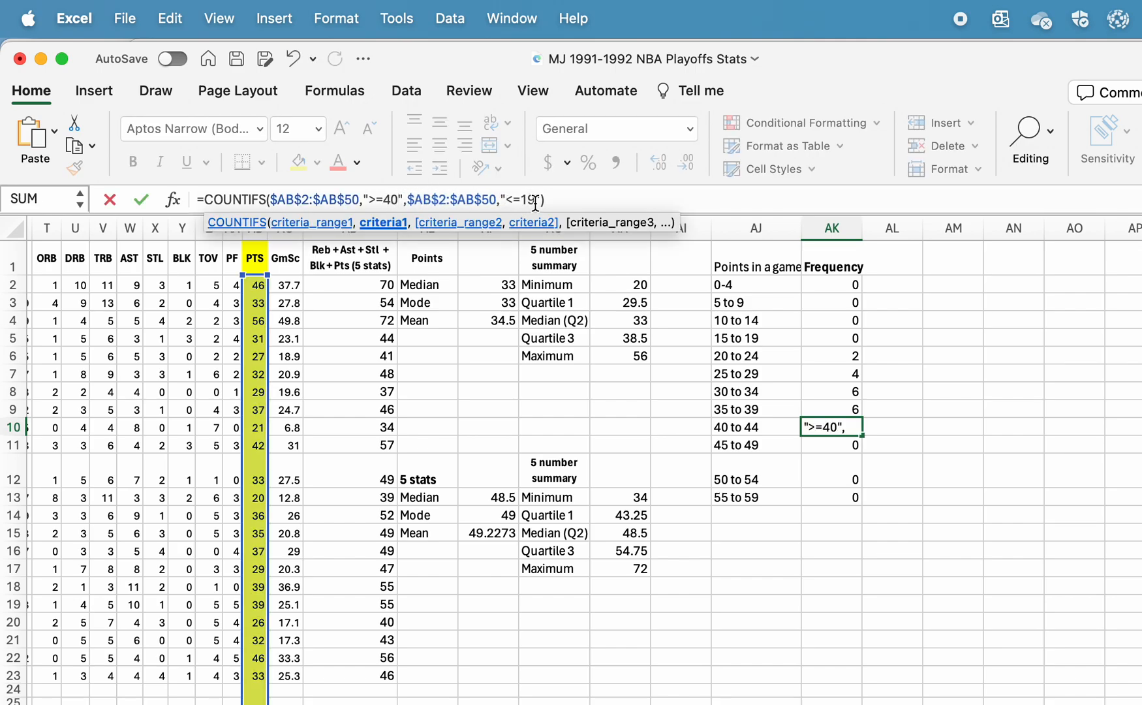
{"action": "left_click", "coordinate": [534, 199]}
{"action": "key", "text": "BackSpace"}
{"action": "key", "text": "BackSpace"}
{"action": "type", "text": "44"}
{"action": "key", "text": "Return"}
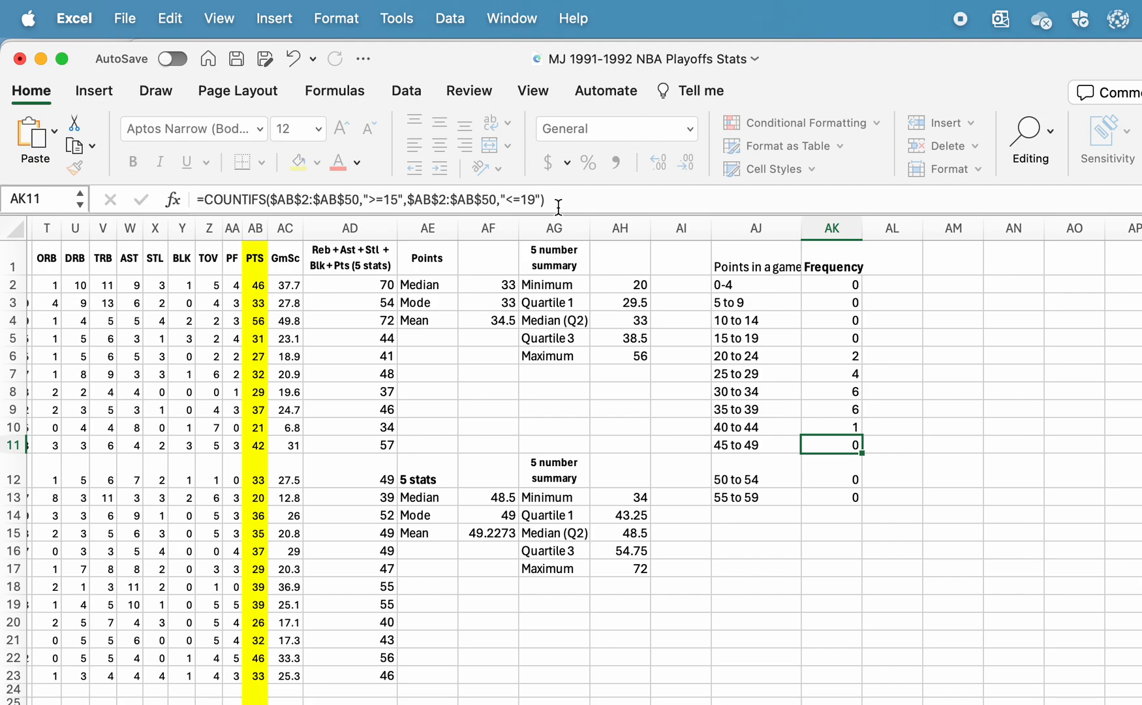
Change the COUNTIFS criteria in AK11 to ">=45" and "<=49" for the 45 to 49 range
{"action": "left_click", "coordinate": [389, 199]}
{"action": "key", "text": "BackSpace"}
{"action": "type", "text": "4"}
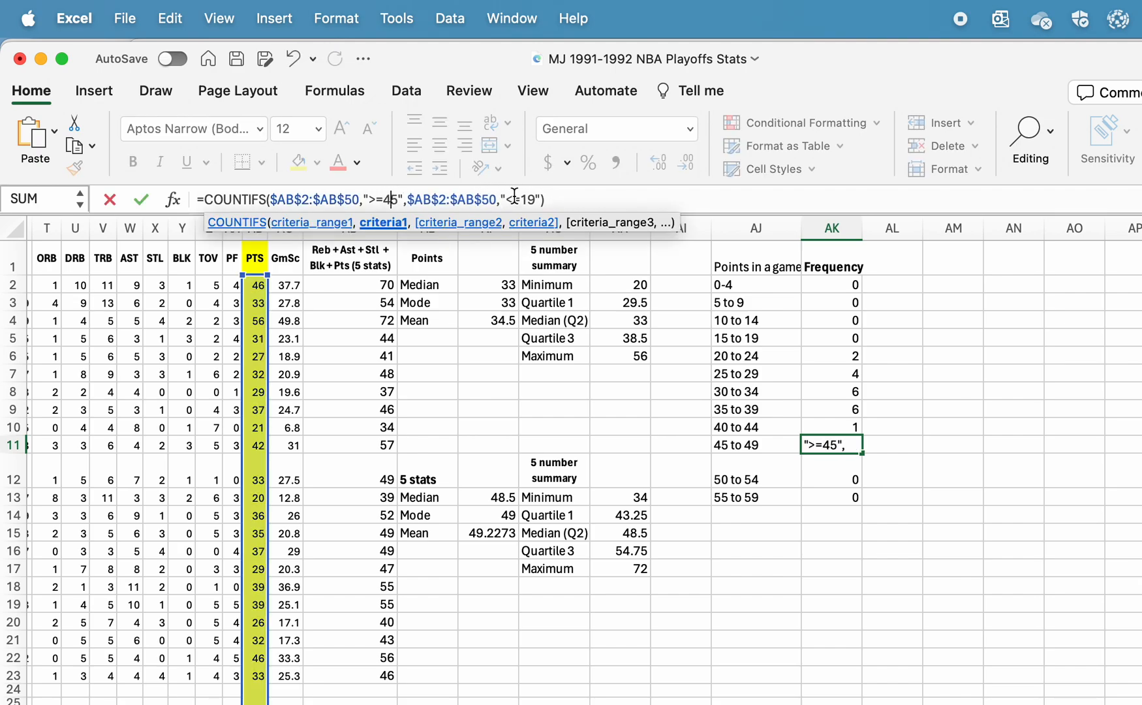
{"action": "left_click", "coordinate": [530, 198]}
{"action": "type", "text": "4"}
{"action": "key", "text": "Return"}
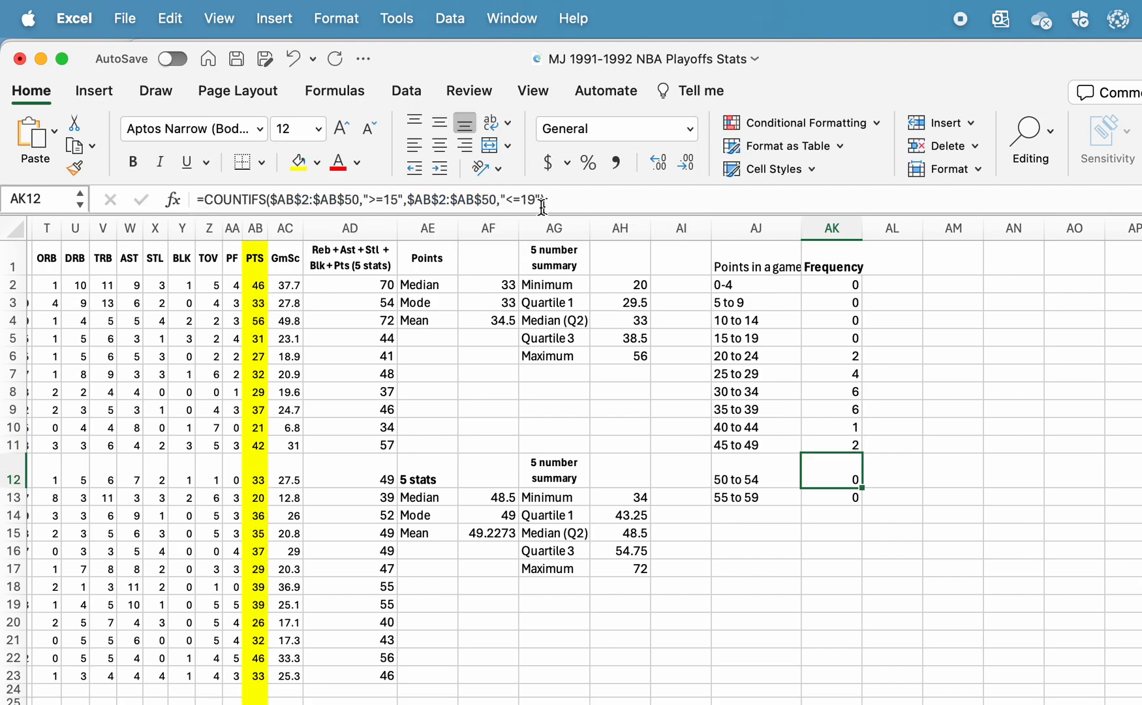
Change the COUNTIFS criteria in AK12 to ">=50" and "<=54" for the 50 to 54 range
{"action": "left_click", "coordinate": [404, 199]}
{"action": "key", "text": "BackSpace"}
{"action": "key", "text": "BackSpace"}
{"action": "type", "text": "50"}
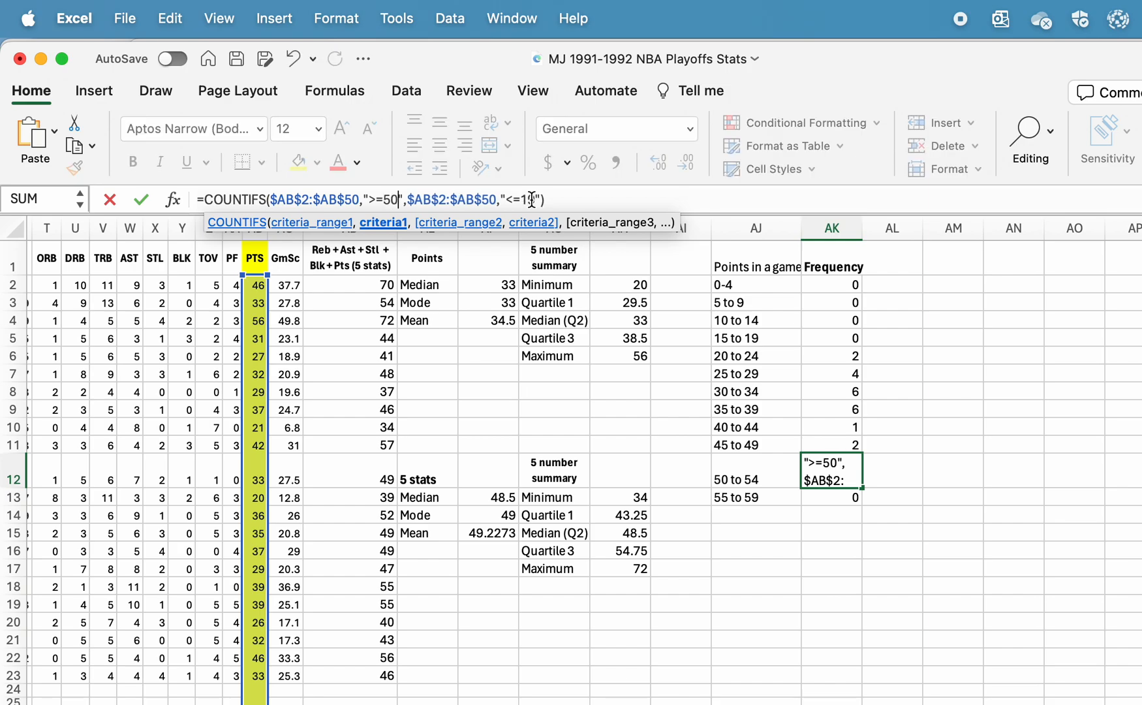
{"action": "left_click", "coordinate": [542, 198]}
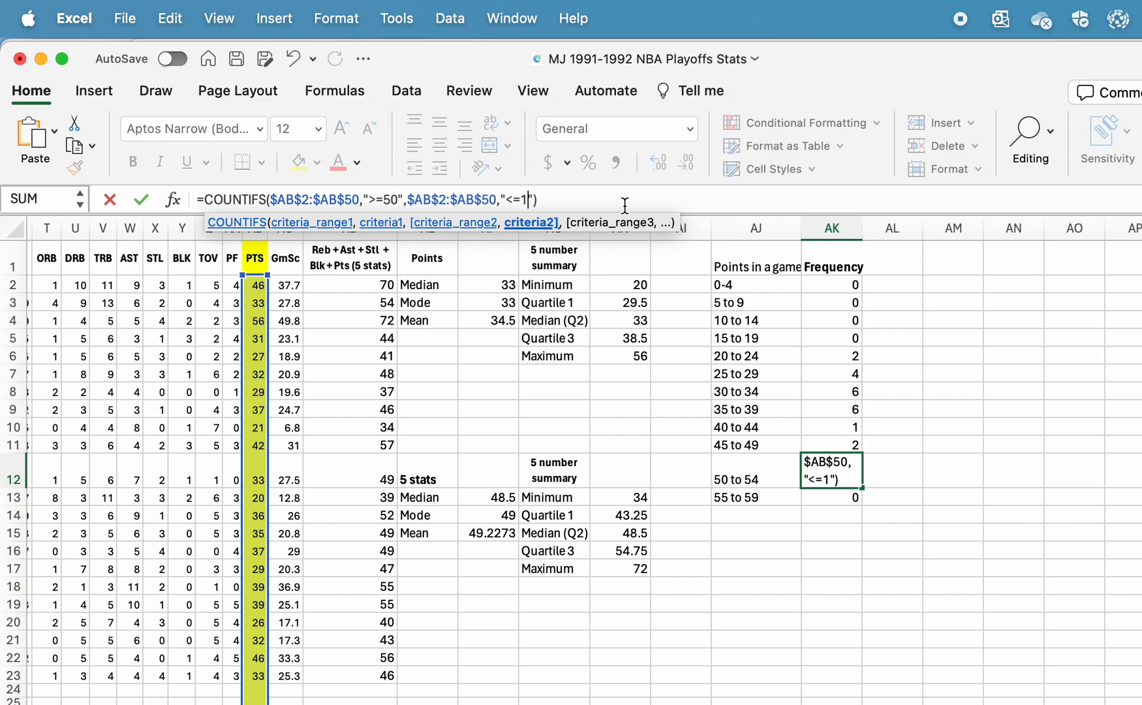
{"action": "type", "text": "54"}
{"action": "key", "text": "Return"}
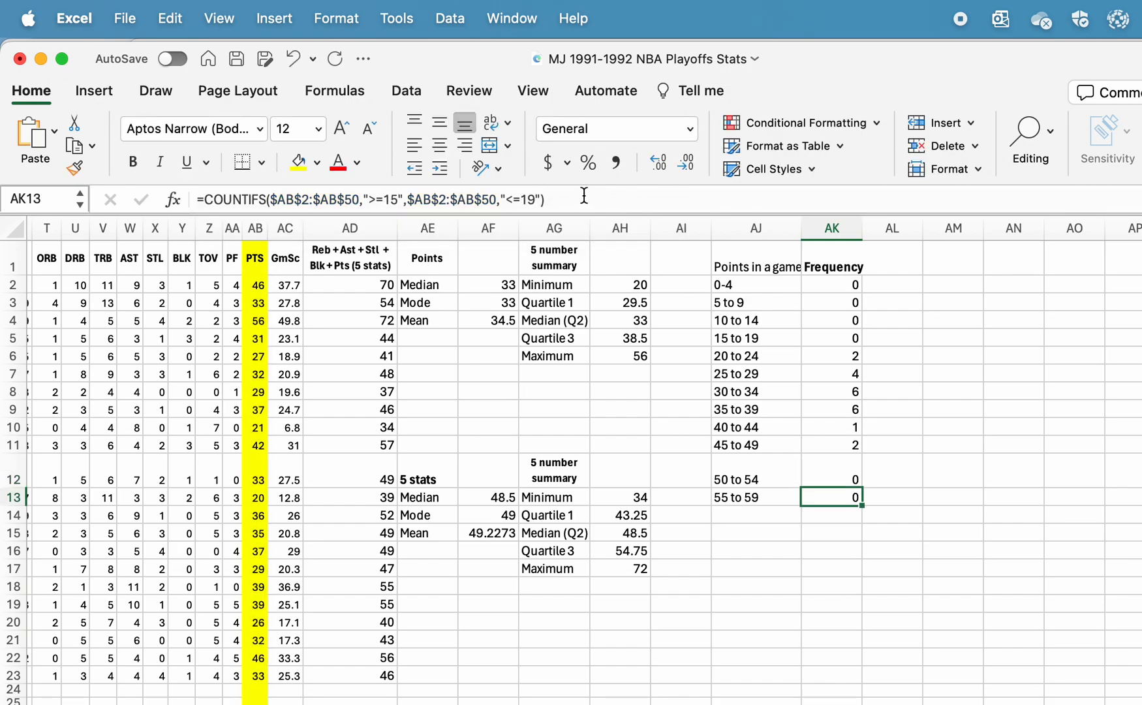
Change the COUNTIFS criteria in AK13 to ">=55" and "<=59" for the 55 to 59 range
{"action": "left_click", "coordinate": [401, 200]}
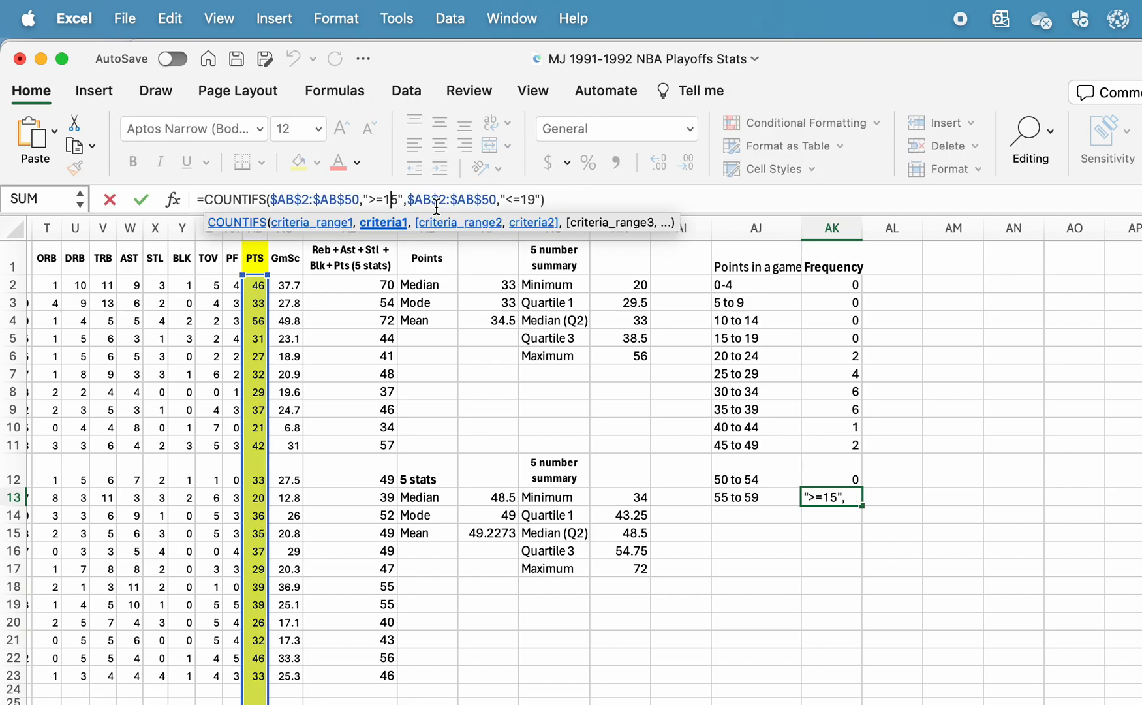
{"action": "left_click", "coordinate": [531, 199]}
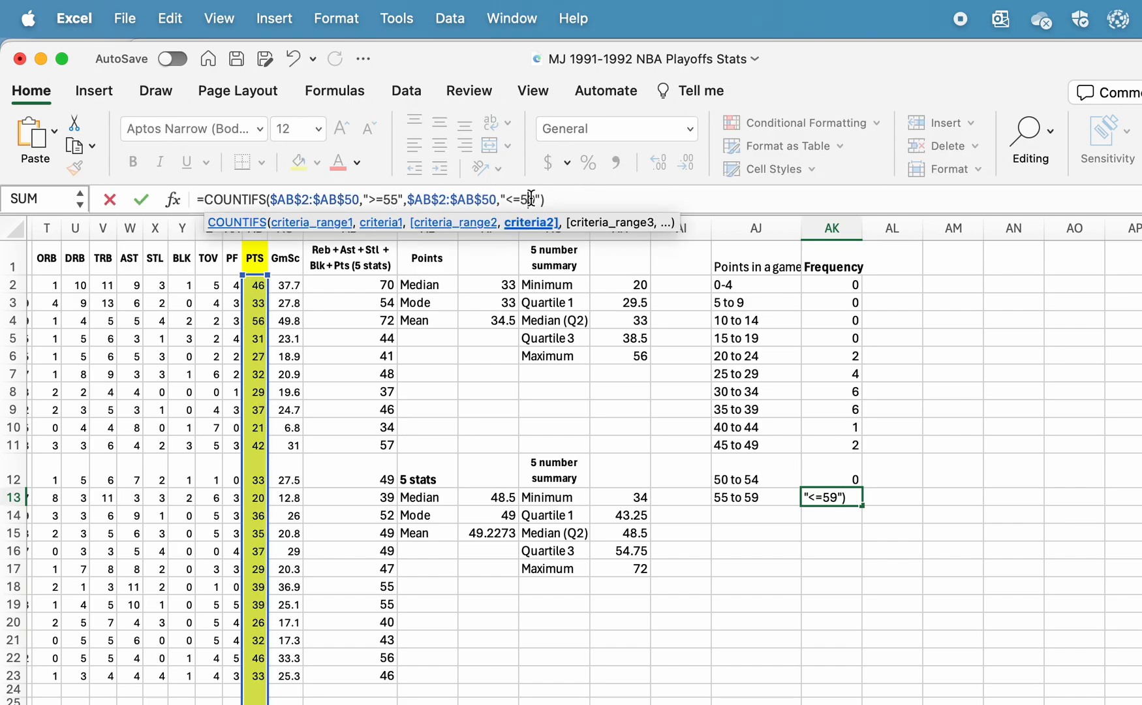
{"action": "key", "text": "Return"}
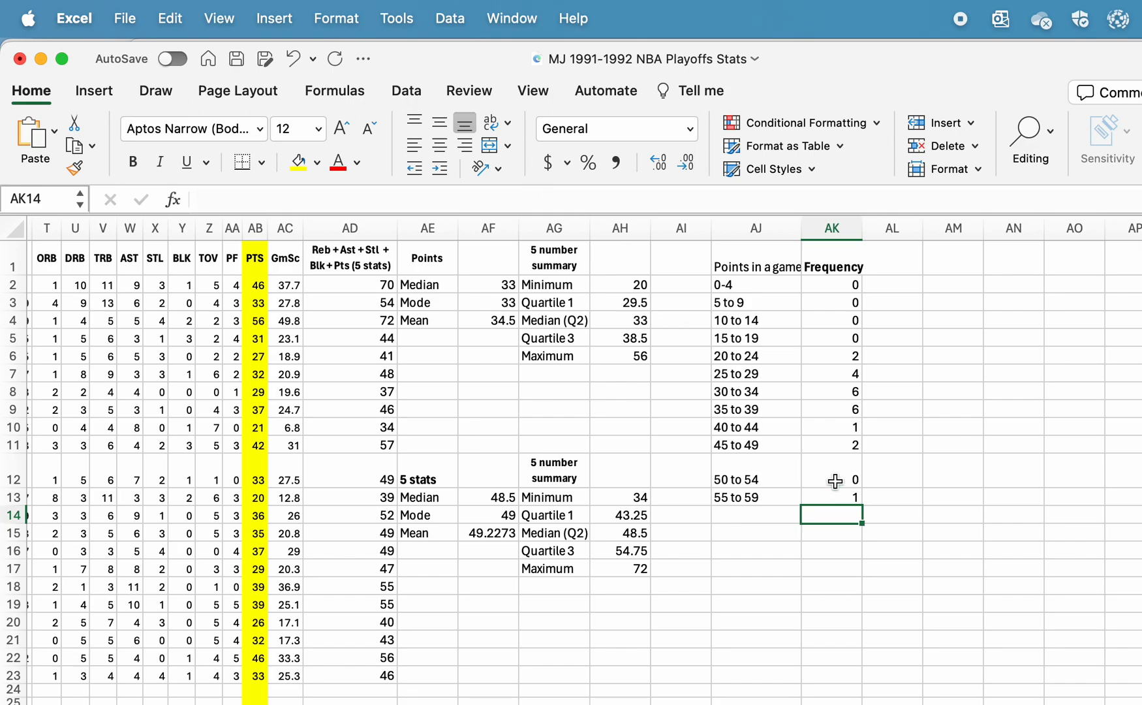
Check the points maximum in AH6 against the scoring ranges and frequencies in AJ1 through AK13
{"action": "left_click", "coordinate": [612, 370]}
{"action": "left_click", "coordinate": [614, 356]}
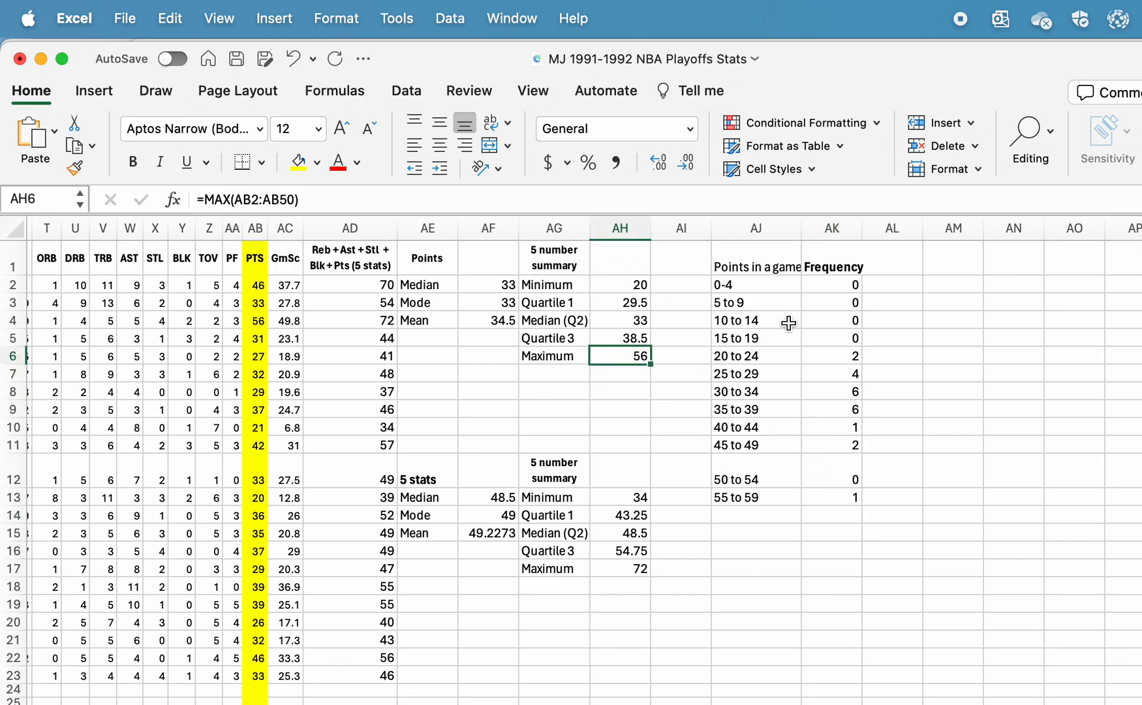
{"action": "left_click", "coordinate": [827, 288]}
{"action": "left_click", "coordinate": [810, 429]}
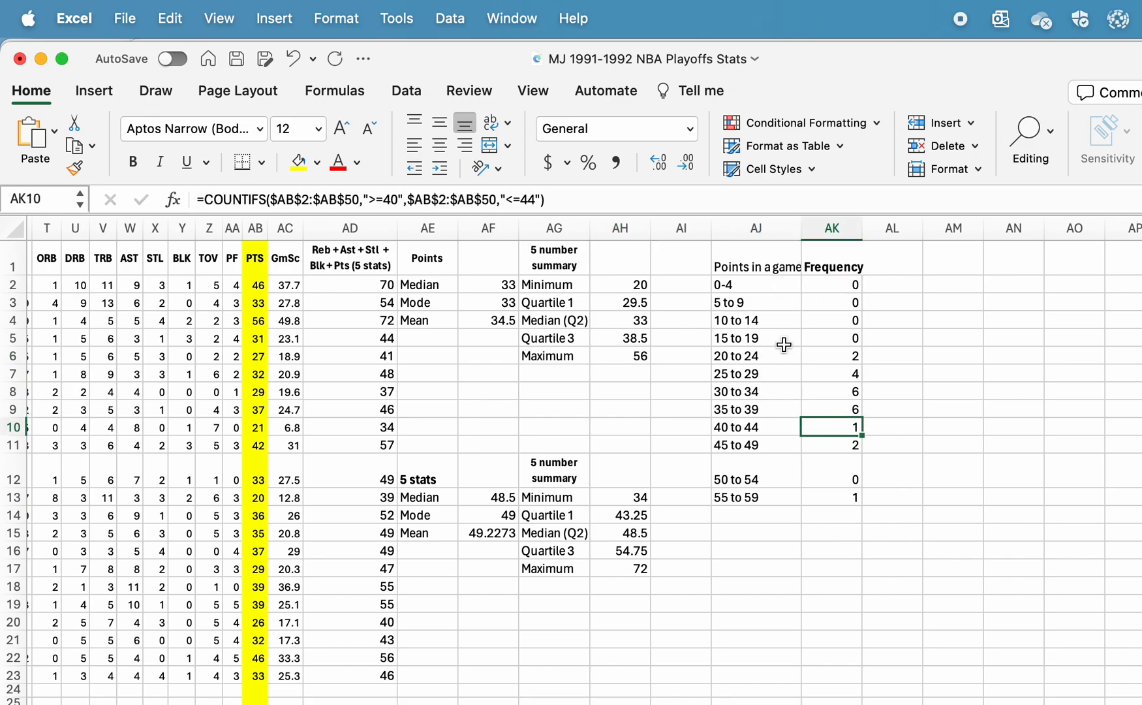
{"action": "left_click", "coordinate": [764, 269]}
{"action": "left_click_drag", "start_coordinate": [835, 468], "coordinate": [835, 501]}
Relabel the first scoring range in AJ2 as "0 to 4"
{"action": "left_click", "coordinate": [774, 292]}
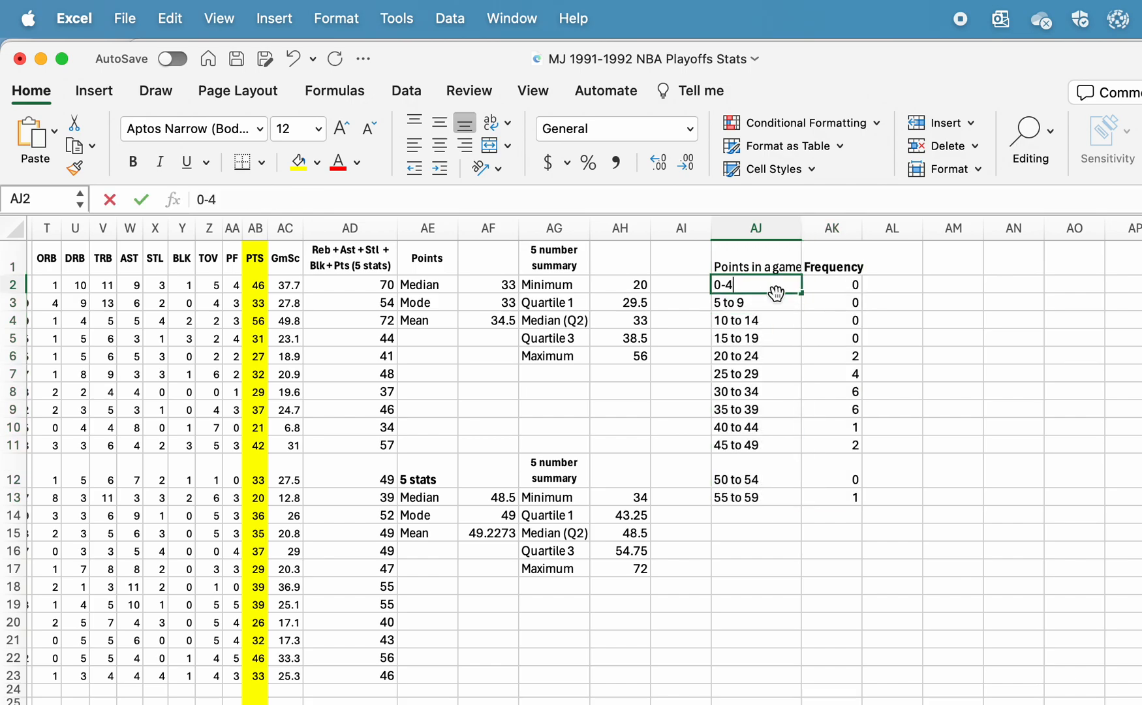
{"action": "type", "text": "0 to 4"}
{"action": "key", "text": "Return"}
Insert a basic 2-D pie chart from the points ranges and frequencies in AJ1 through AK13
{"action": "left_click", "coordinate": [771, 264]}
{"action": "left_click", "coordinate": [850, 499], "text": "shift"}
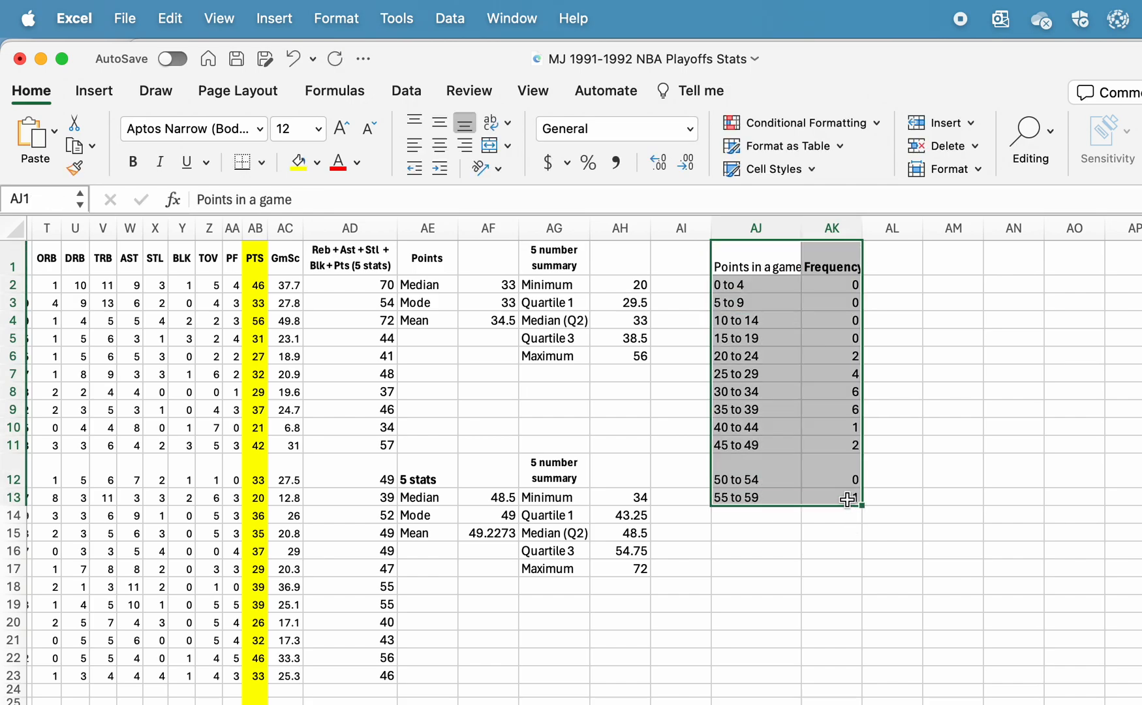
{"action": "left_click", "coordinate": [94, 90]}
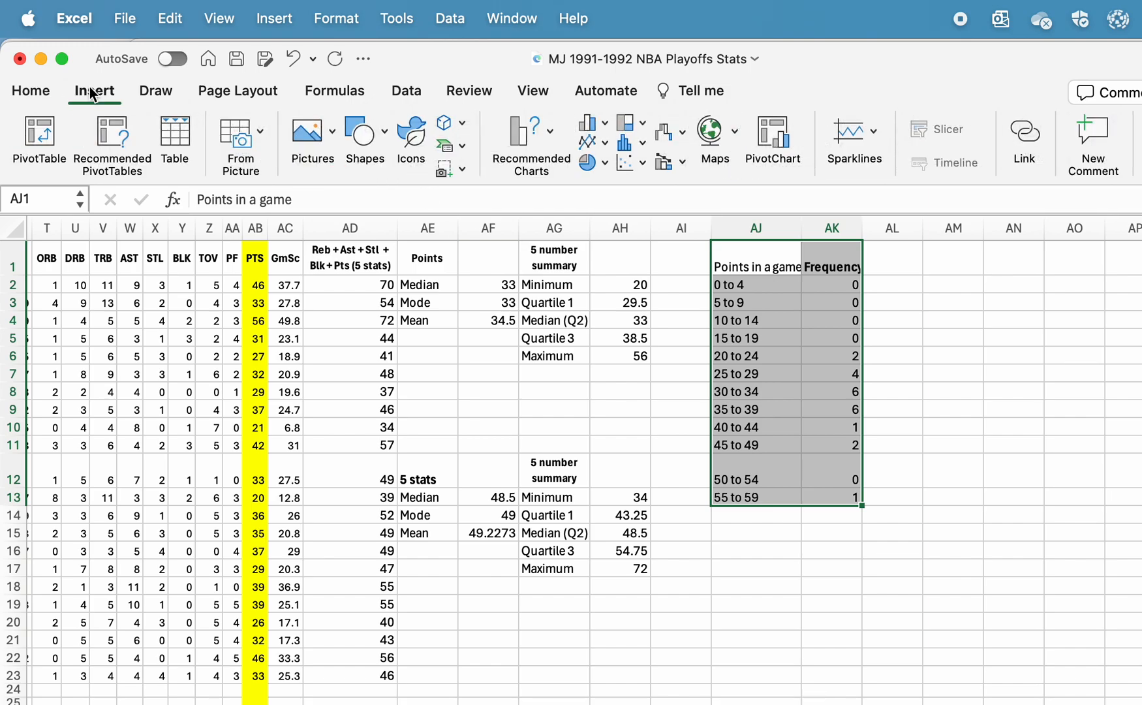
{"action": "left_click", "coordinate": [606, 163]}
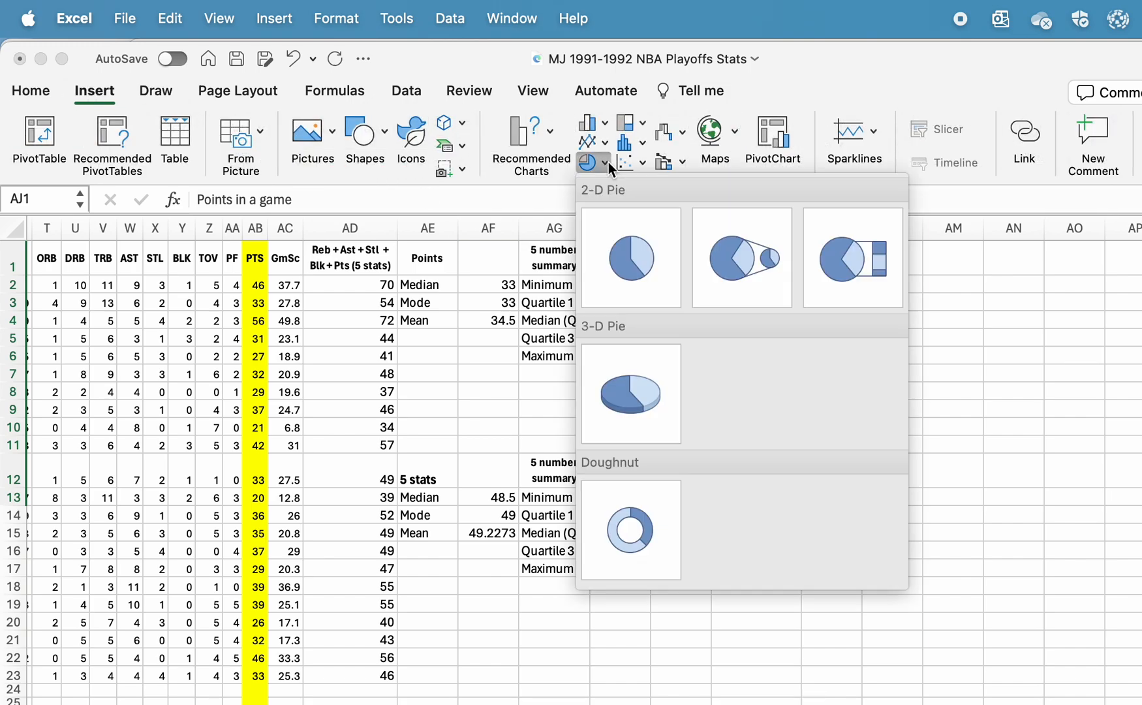
{"action": "left_click", "coordinate": [643, 265]}
Move the pie chart beside the frequency table, over columns AC to AH and rows 1 to 13, resize it slightly, and deselect it
{"action": "left_click_drag", "start_coordinate": [759, 521], "coordinate": [599, 421]}
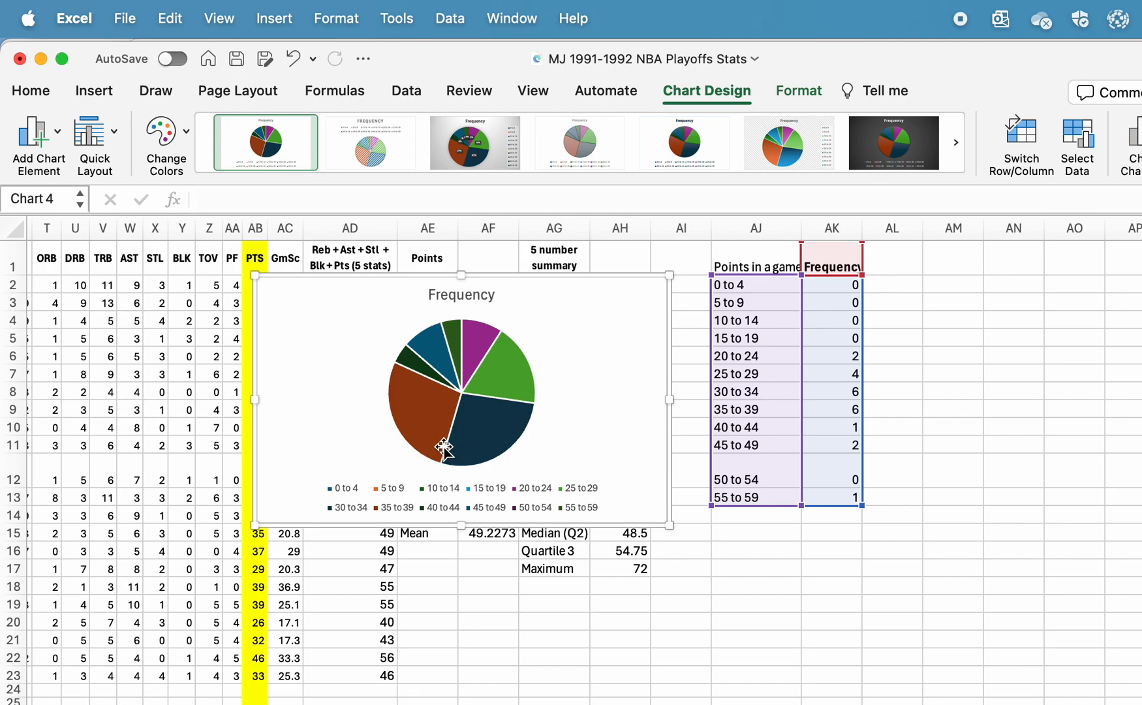
{"action": "mouse_move", "coordinate": [415, 390]}
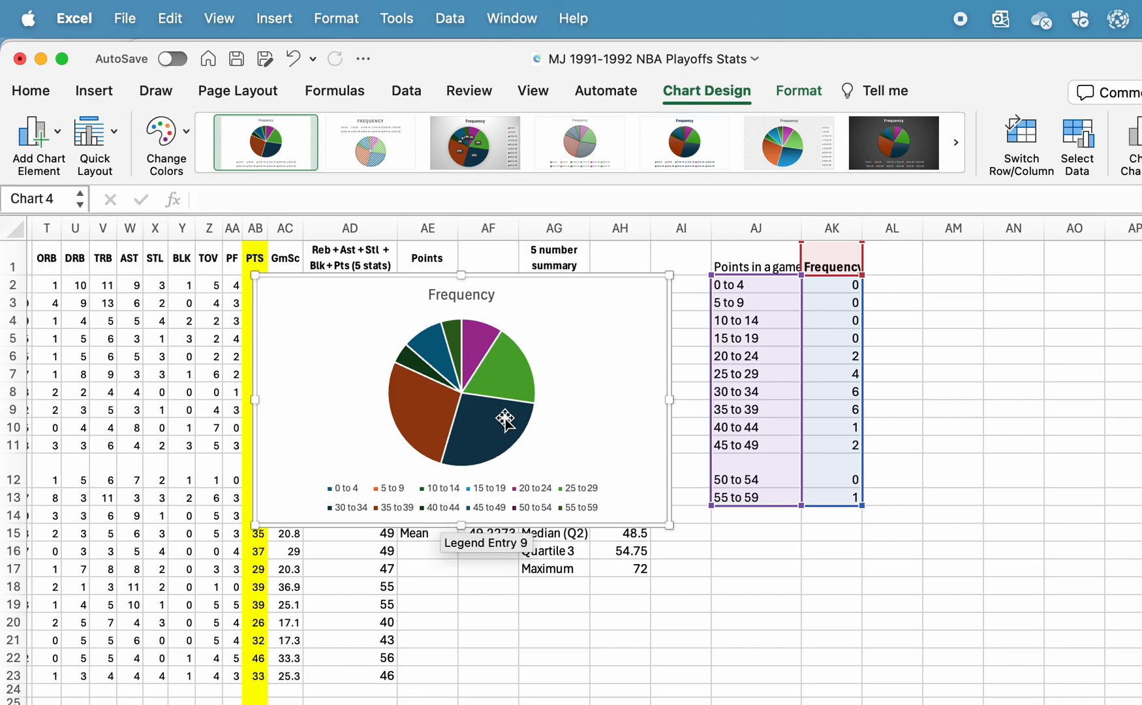
{"action": "mouse_move", "coordinate": [502, 445]}
{"action": "mouse_move", "coordinate": [582, 408]}
{"action": "left_mouse_down"}
{"action": "mouse_move", "coordinate": [636, 404]}
{"action": "mouse_move", "coordinate": [591, 392]}
{"action": "left_mouse_up"}
{"action": "mouse_move", "coordinate": [674, 503]}
{"action": "left_mouse_down"}
{"action": "mouse_move", "coordinate": [632, 479]}
{"action": "mouse_move", "coordinate": [714, 515]}
{"action": "mouse_move", "coordinate": [690, 494]}
{"action": "left_mouse_up"}
{"action": "left_click_drag", "start_coordinate": [612, 387], "coordinate": [589, 388]}
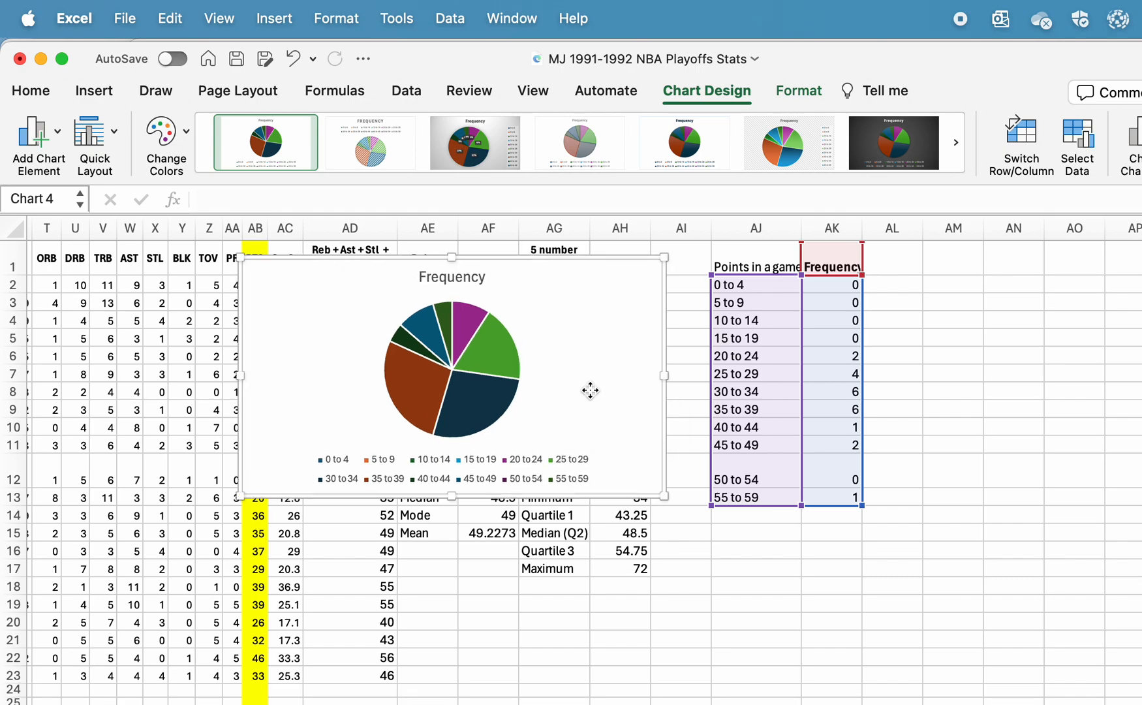
{"action": "mouse_move", "coordinate": [581, 271]}
{"action": "left_mouse_down"}
{"action": "mouse_move", "coordinate": [580, 282]}
{"action": "mouse_move", "coordinate": [586, 270]}
{"action": "mouse_move", "coordinate": [597, 279]}
{"action": "left_mouse_up"}
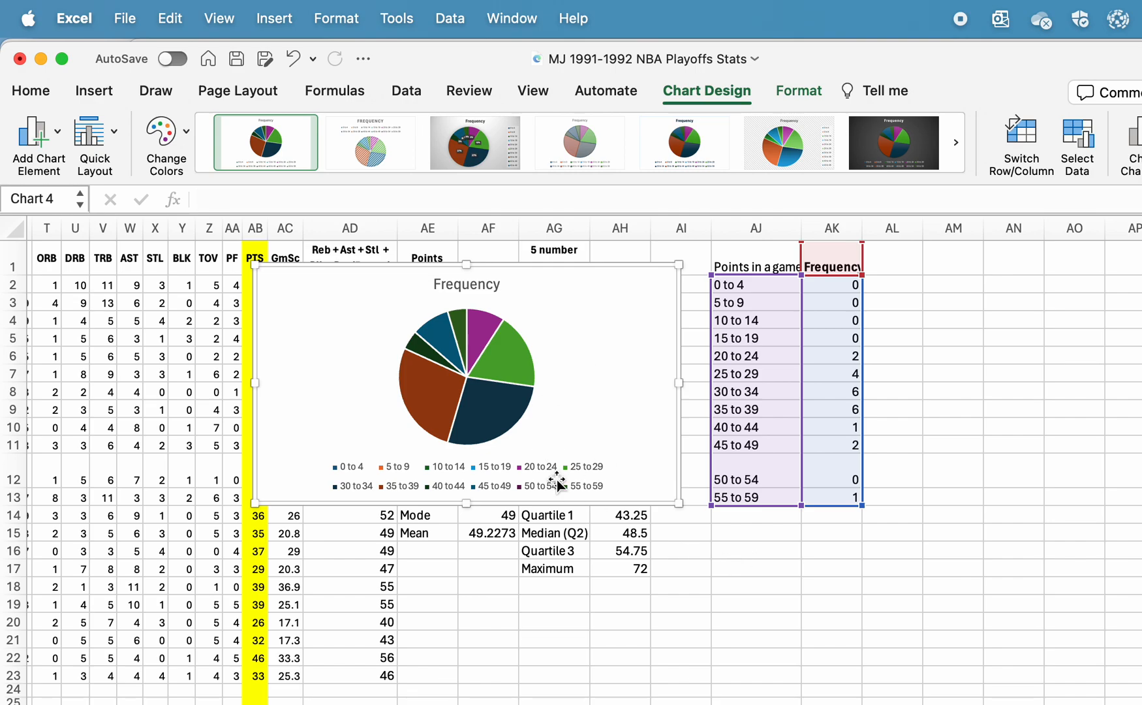
{"action": "left_click", "coordinate": [788, 552]}
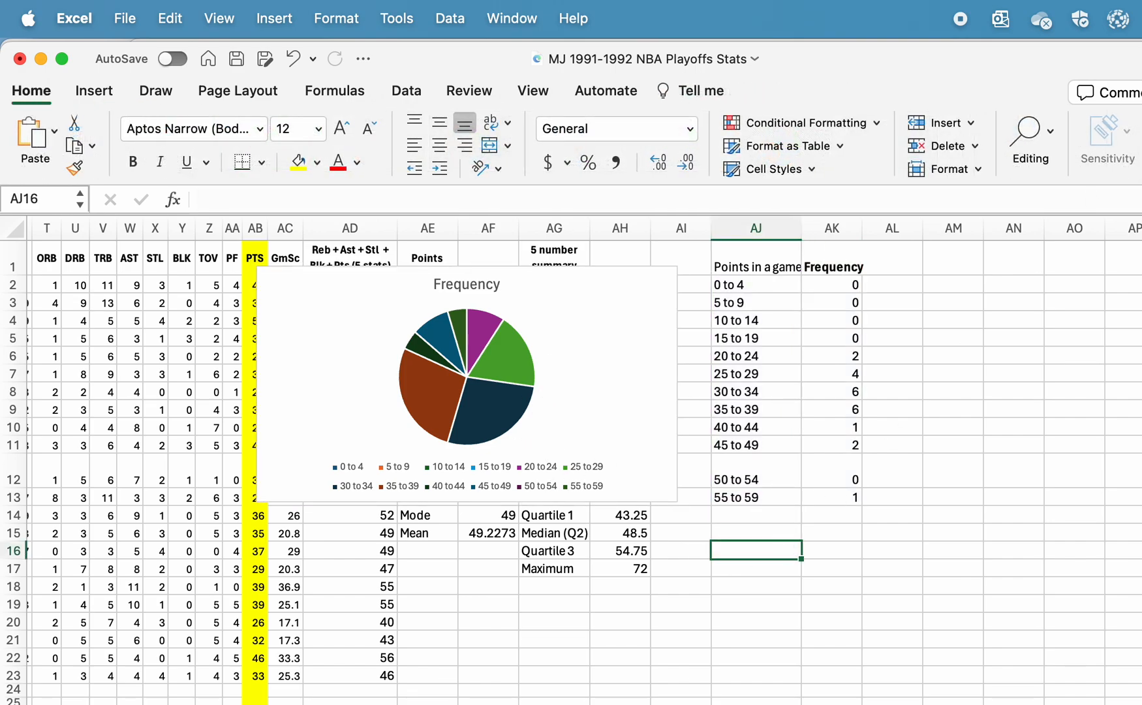